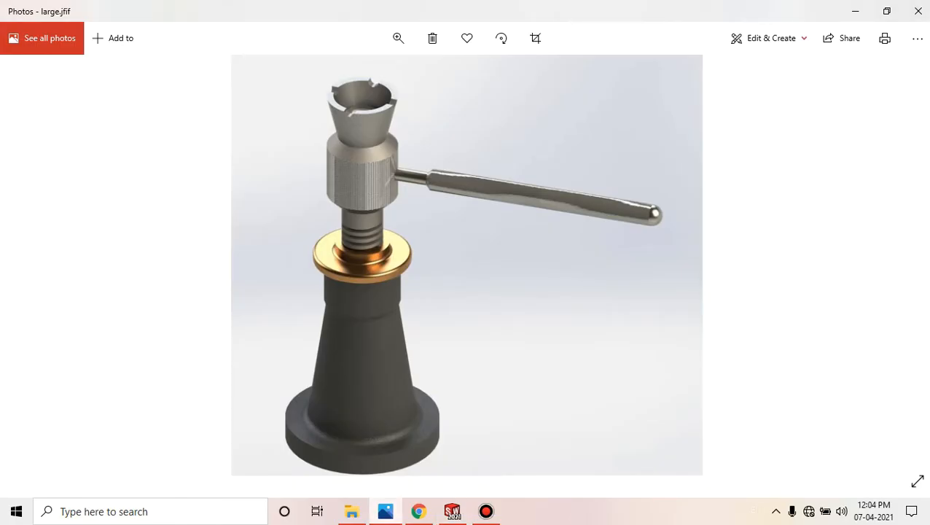
Step: Look through the jack reference photos and enlarge the screw jack body drawing in the CAD CAM manual to 175%
key("Left")
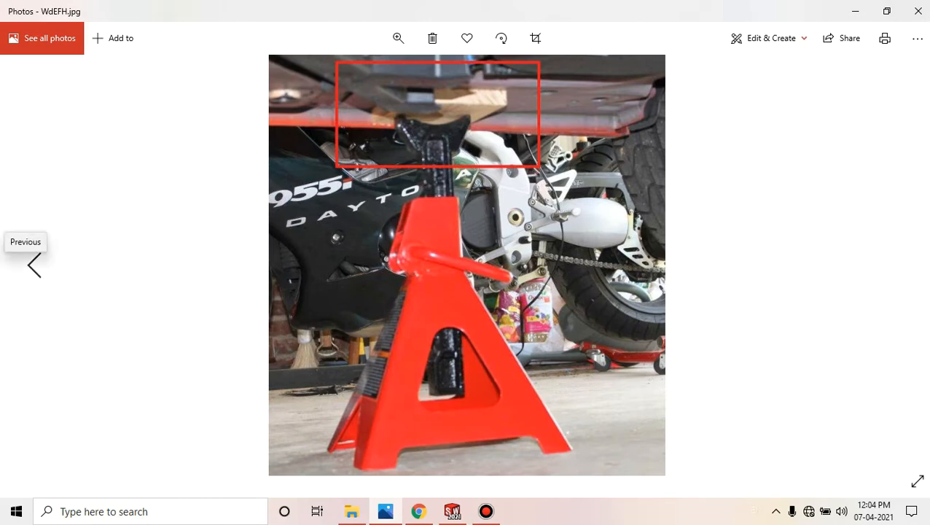
left_click(34, 265)
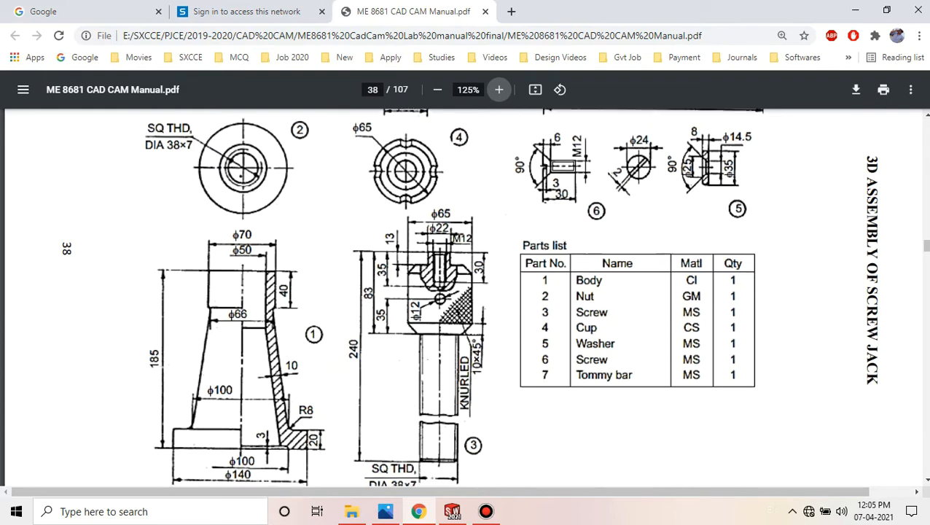
scroll(465, 291, "down", 1)
left_click(499, 89)
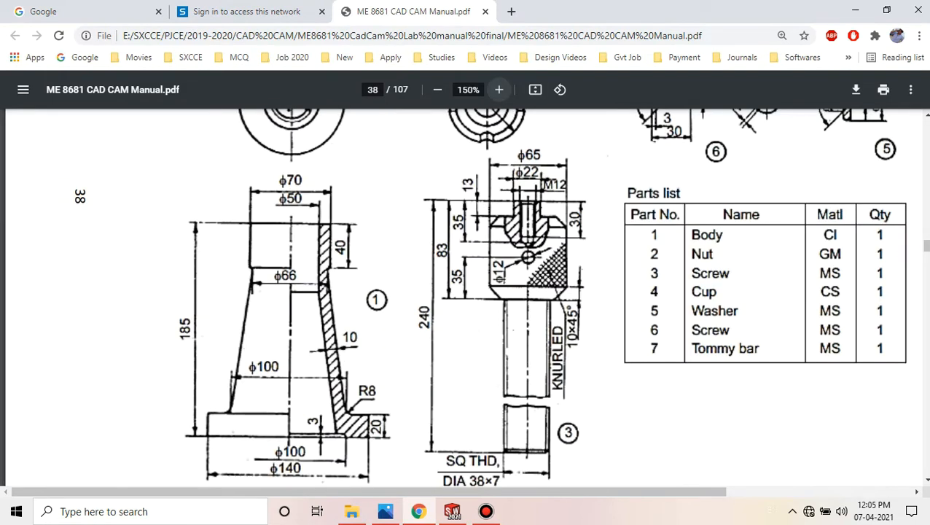
left_click(499, 89)
scroll(465, 291, "down", 1)
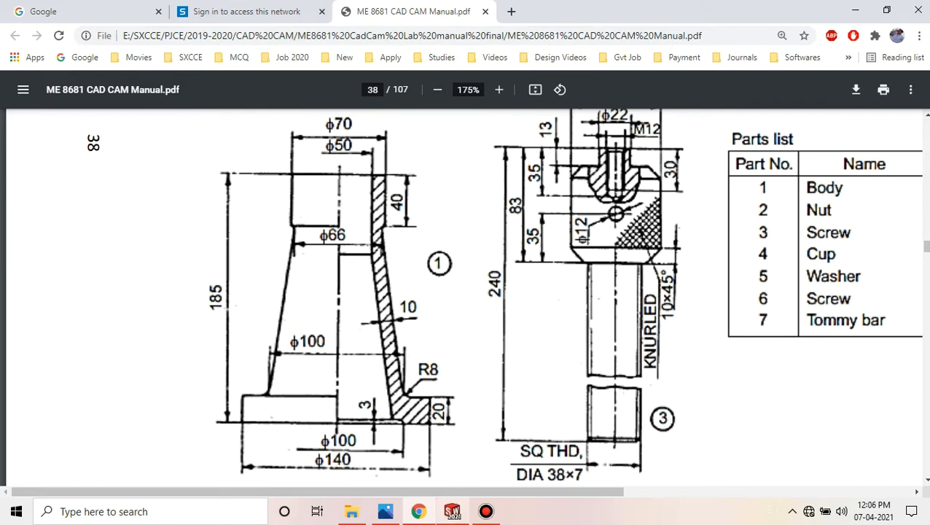
Step: Switch to SOLIDWORKS and create a new part document
left_click(452, 511)
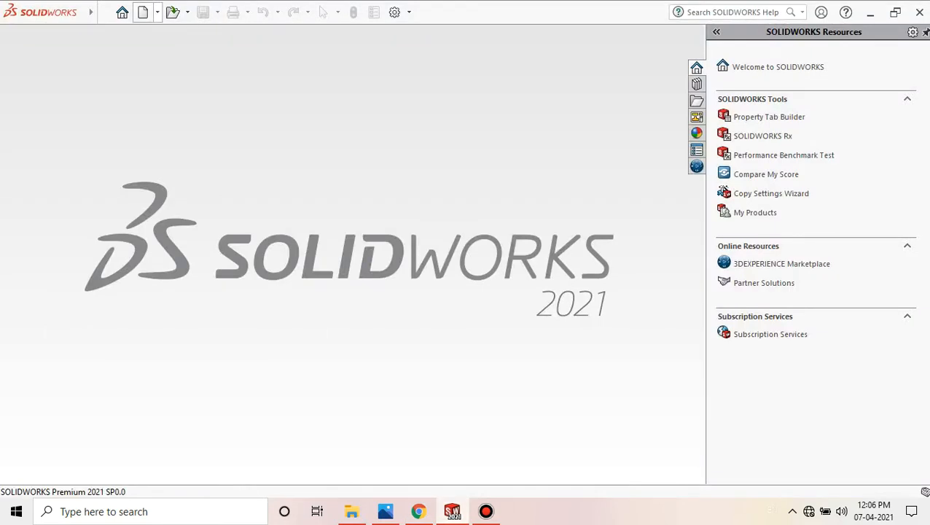
left_click(157, 12)
left_click(156, 30)
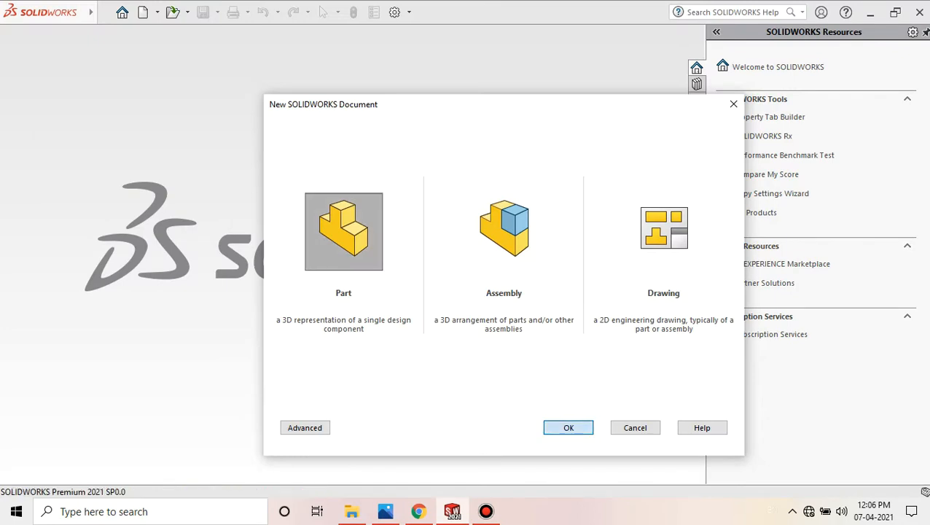
left_click(569, 427)
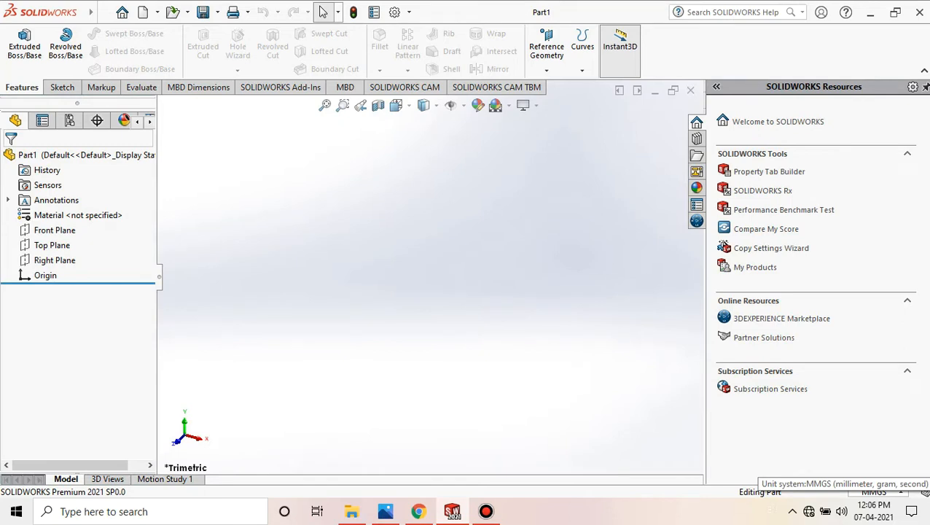
Step: Check the part's unit system and compare it with the dimensions on the manual's body drawing
left_click(878, 493)
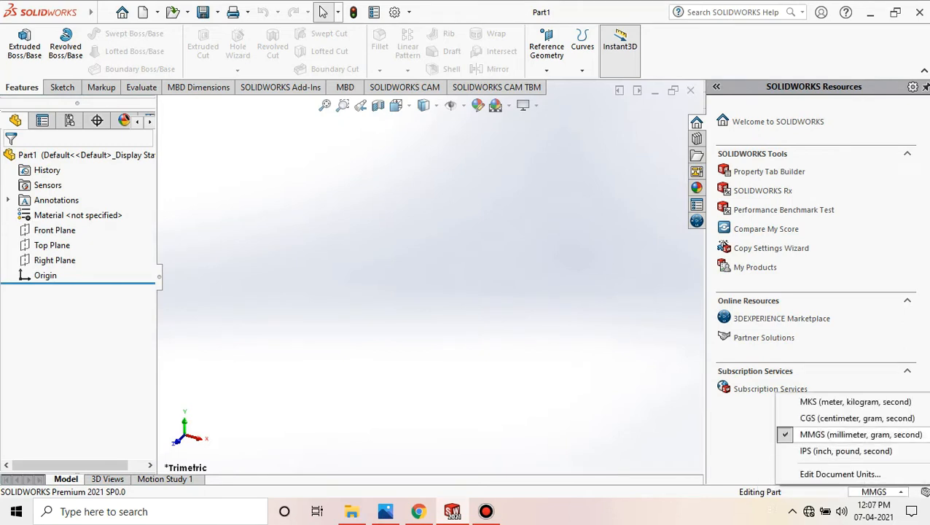
left_click(386, 512)
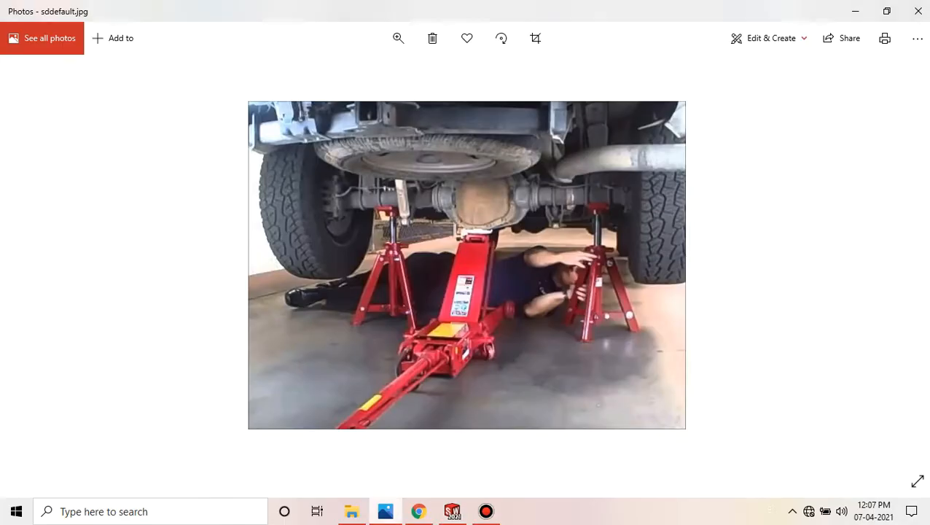
left_click(386, 511)
left_click(418, 511)
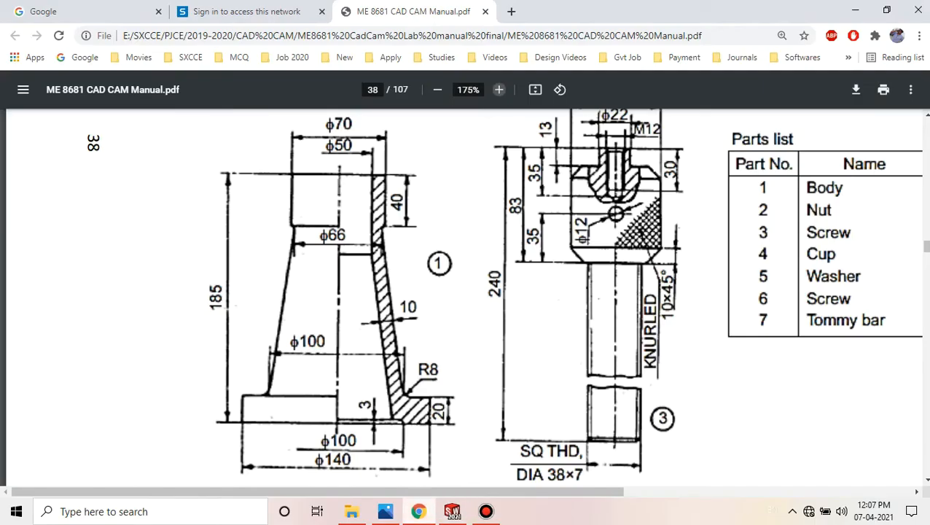
left_click(418, 511)
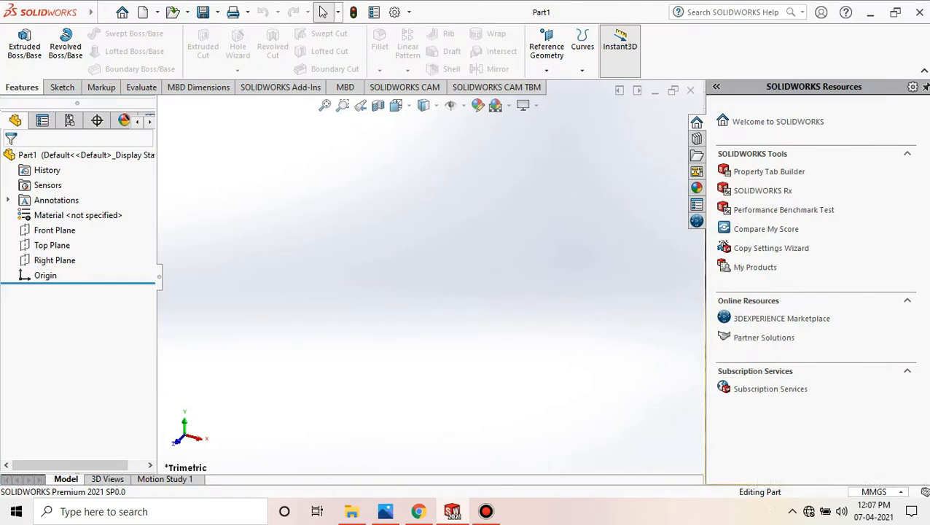
left_click(879, 491)
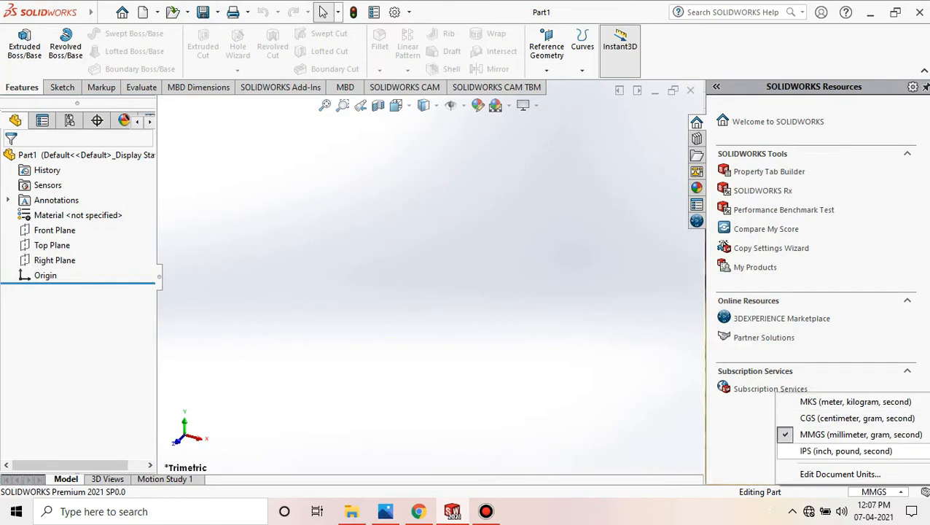
key("Escape")
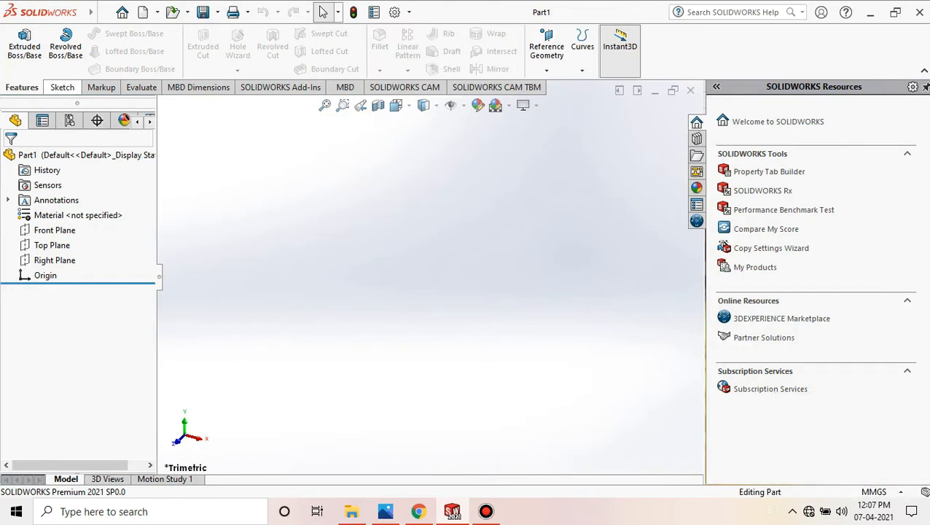
Step: Start a sketch on the Front Plane and draw a vertical centerline through the origin
left_click(62, 87)
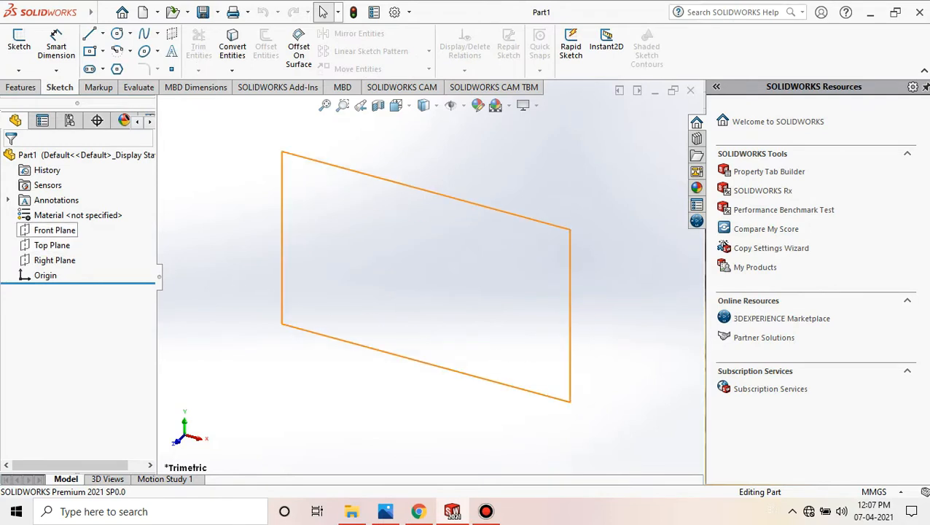
left_click(54, 230)
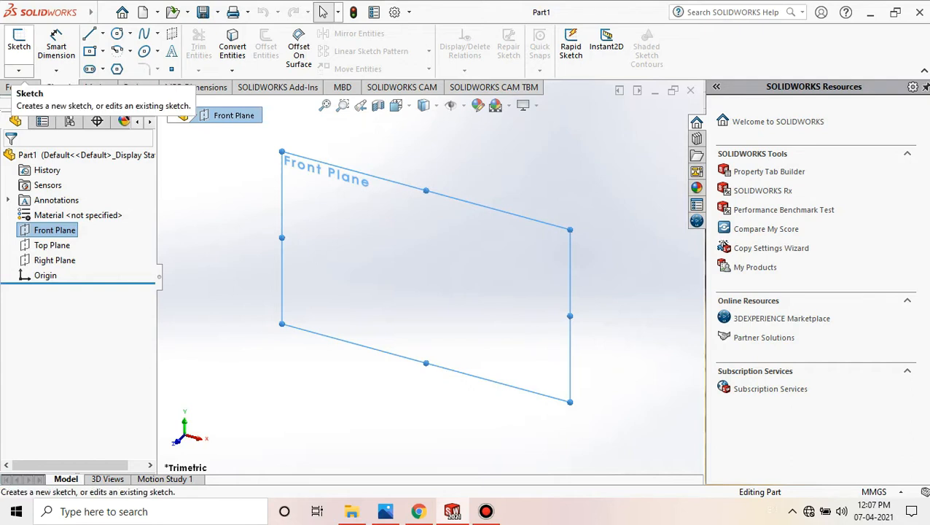
left_click(19, 46)
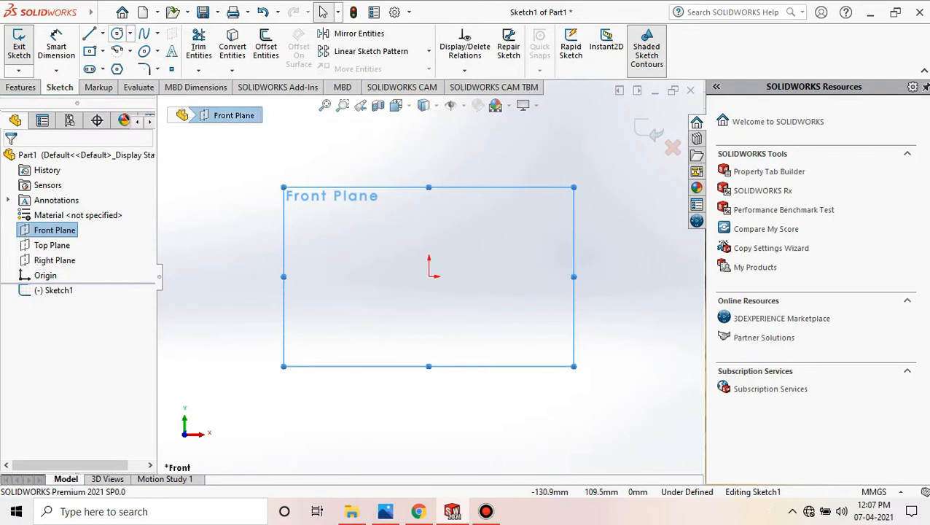
left_click(102, 34)
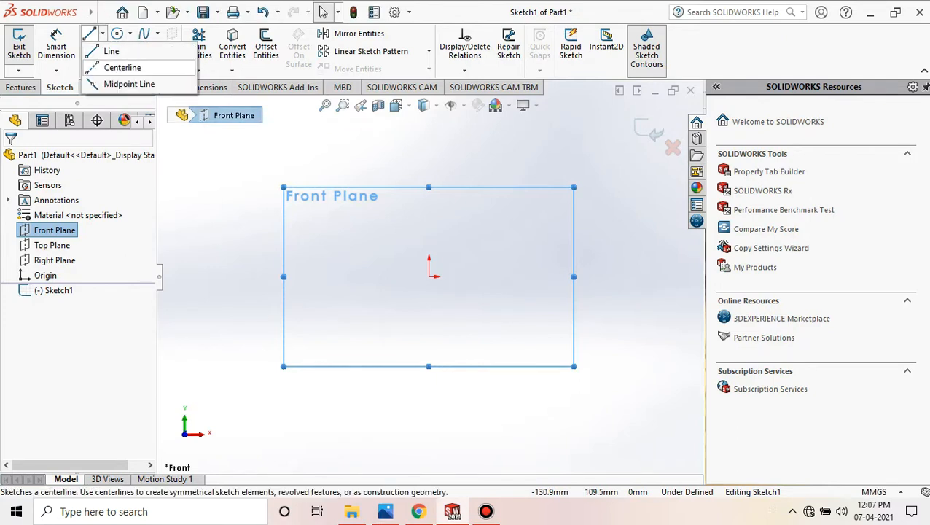
left_click(123, 67)
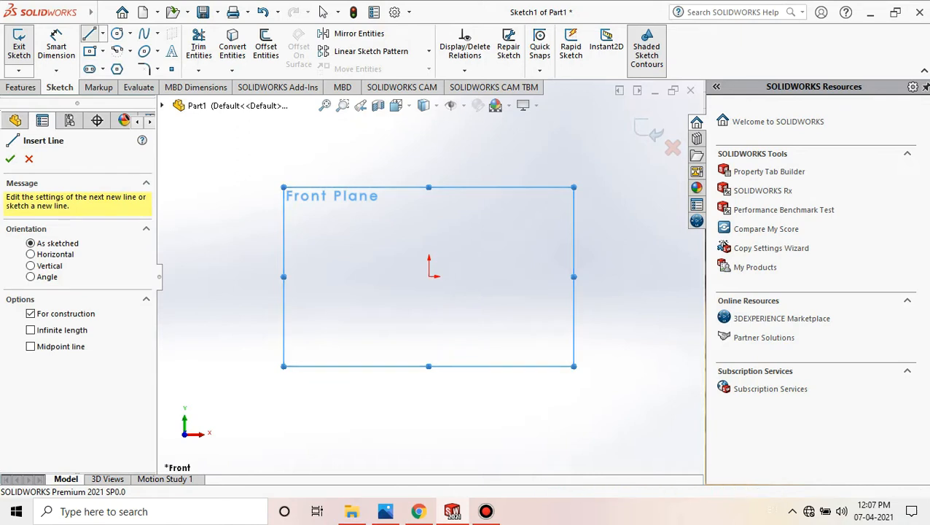
left_click(429, 130)
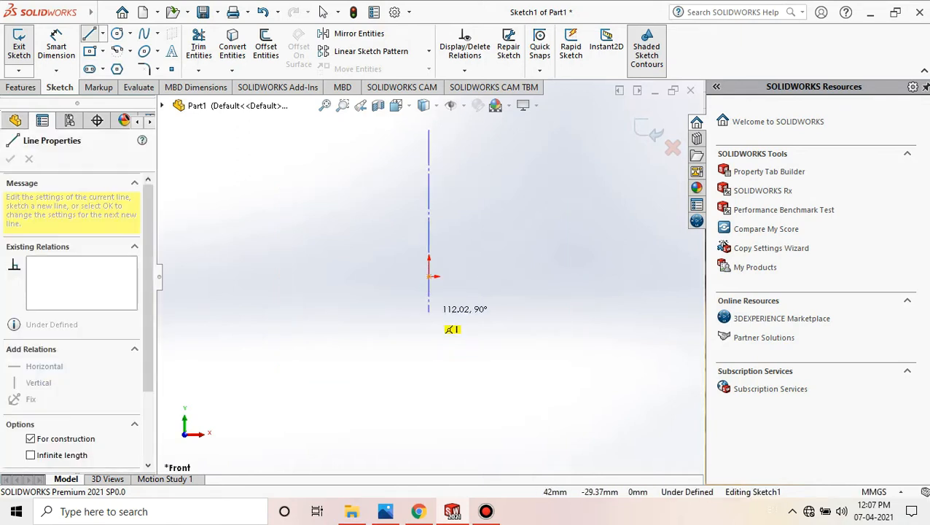
left_click(429, 433)
right_click(508, 175)
left_click(544, 234)
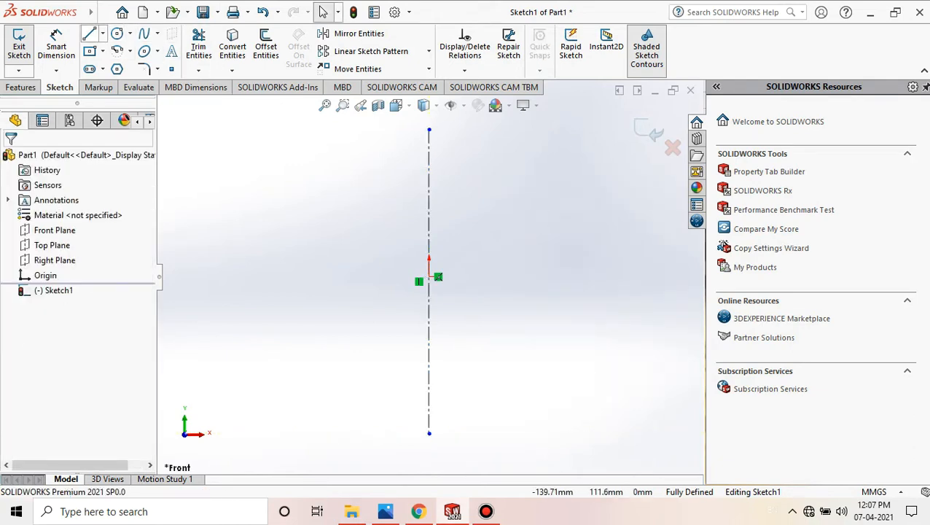
Step: Sketch the body's open outer profile right of the centerline: flange, inward-slanting wall, small outward step, collar side about 35 mm high and top edge
left_click(89, 34)
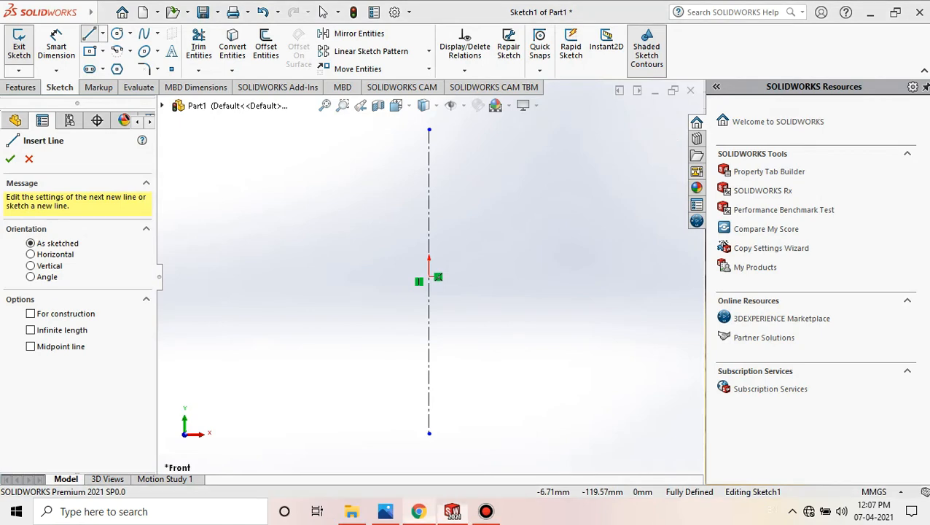
left_click(418, 511)
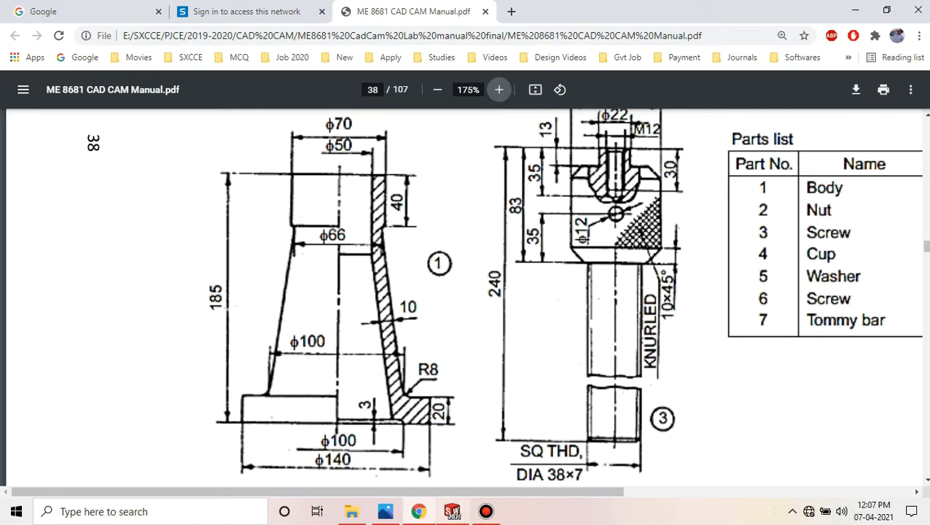
left_click(453, 511)
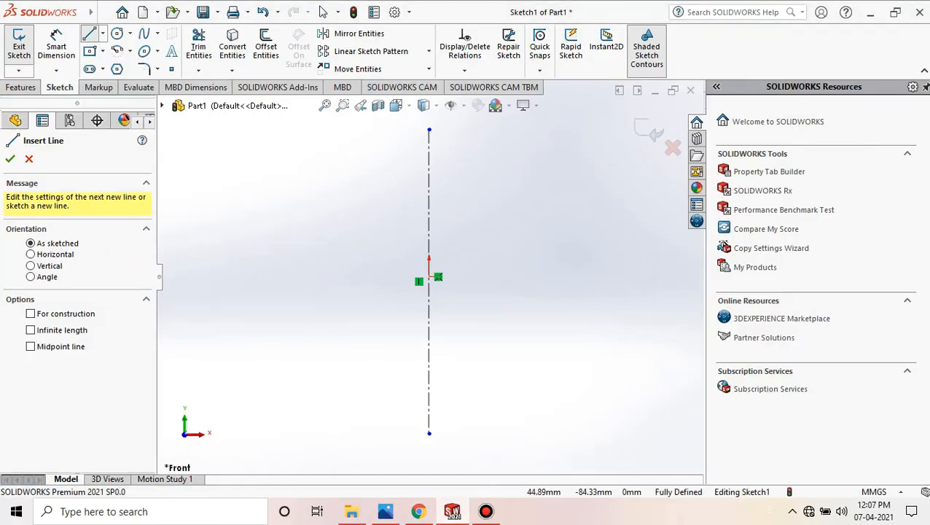
left_click(495, 410)
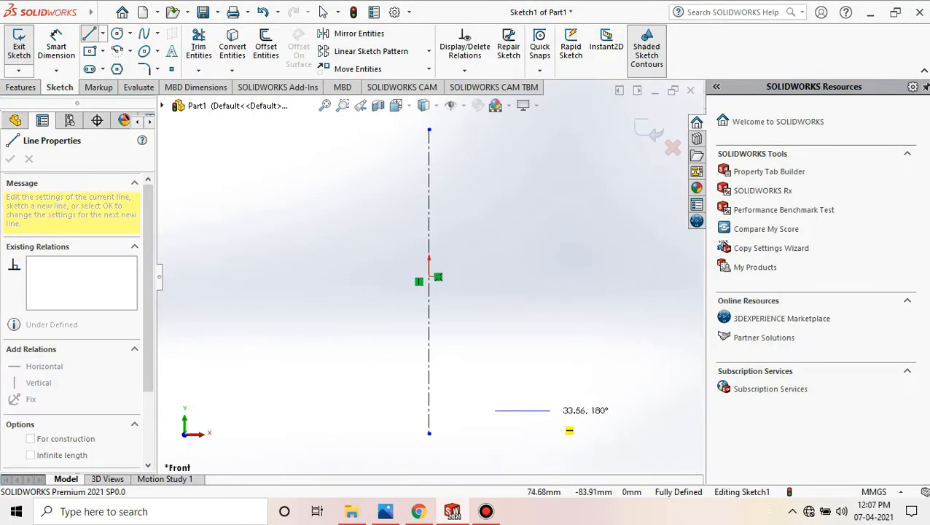
left_click(555, 411)
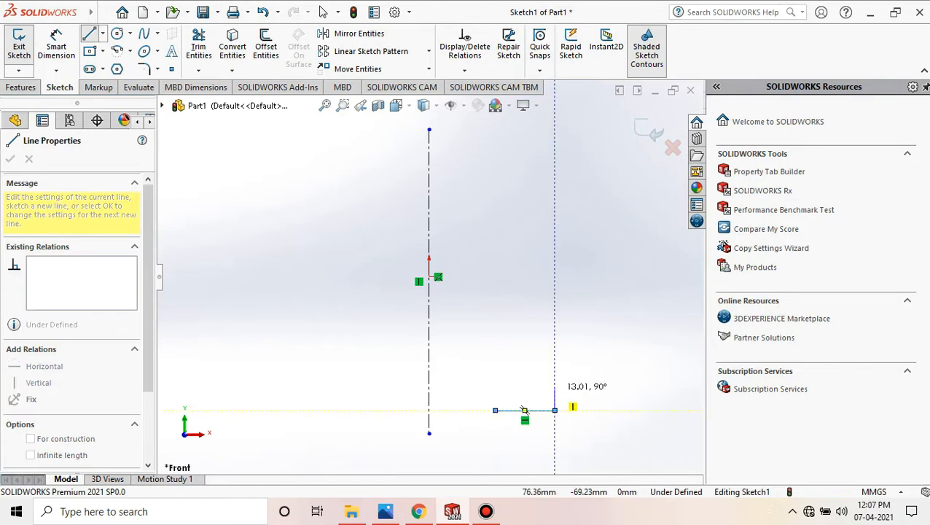
left_click(533, 389)
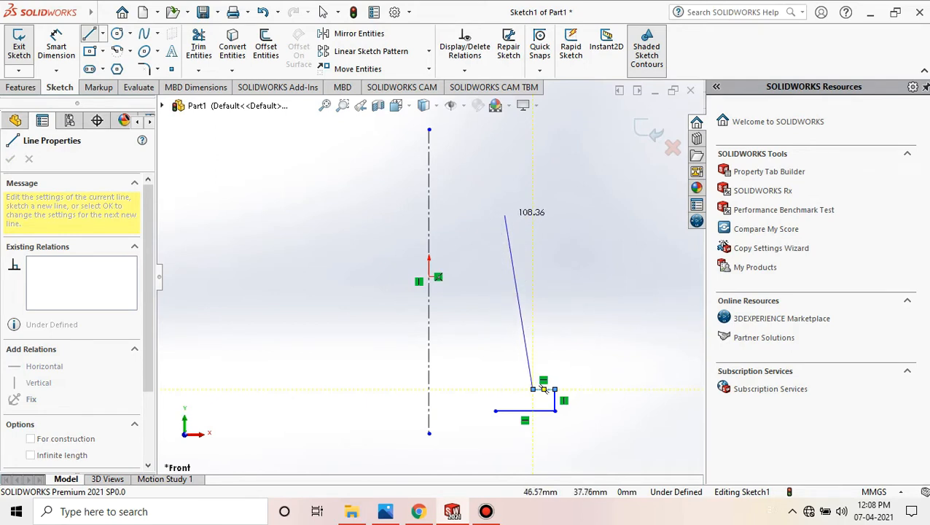
left_click(506, 218)
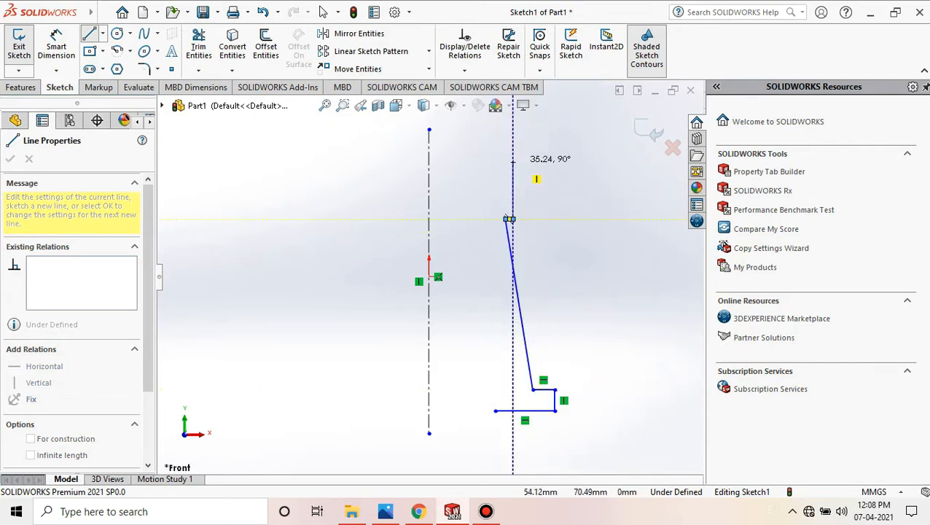
left_click(515, 162)
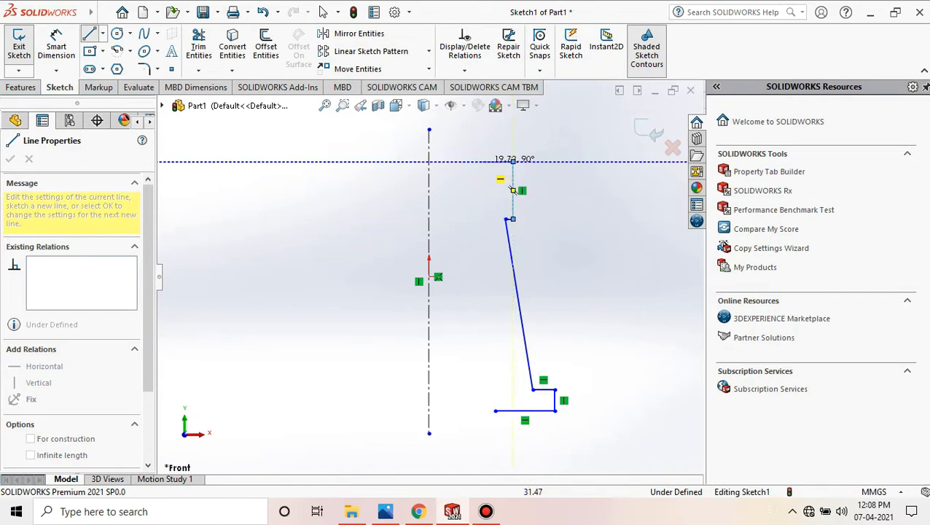
left_click(475, 162)
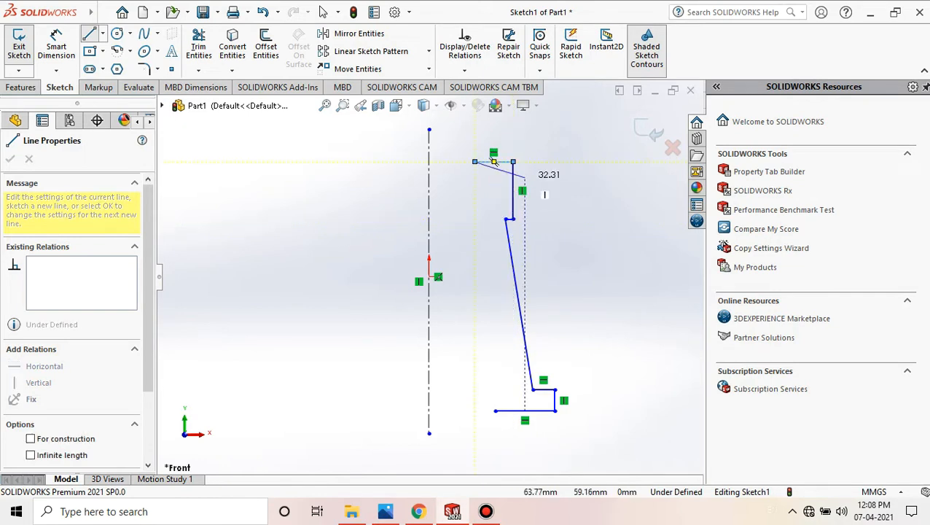
right_click(544, 133)
left_click(571, 193)
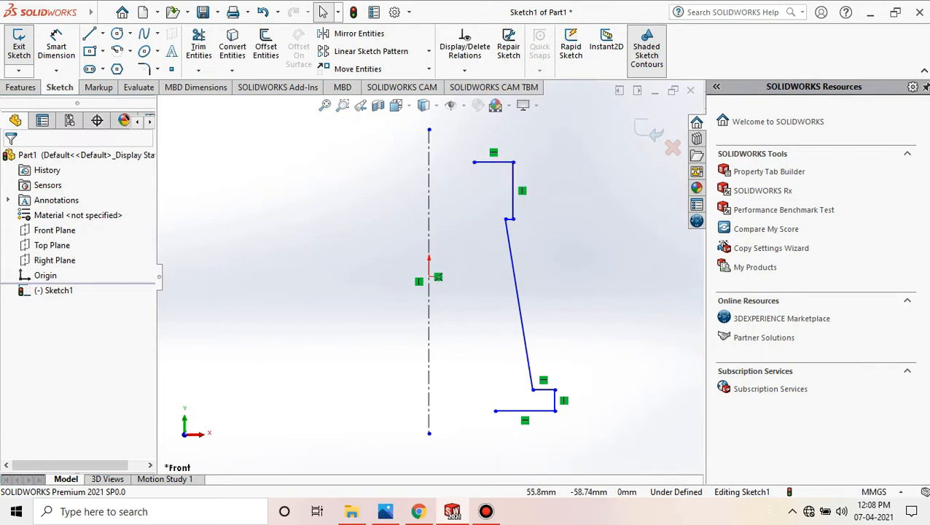
Step: Check the collar height on the manual's body drawing in the browser, and dimension the profile's vertical collar side to 40 mm in SOLIDWORKS
left_click(417, 511)
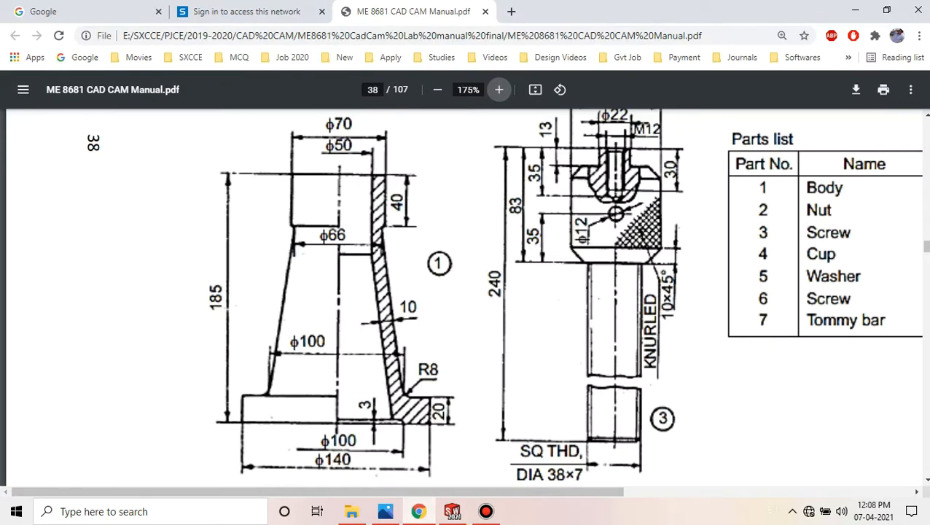
left_click(452, 511)
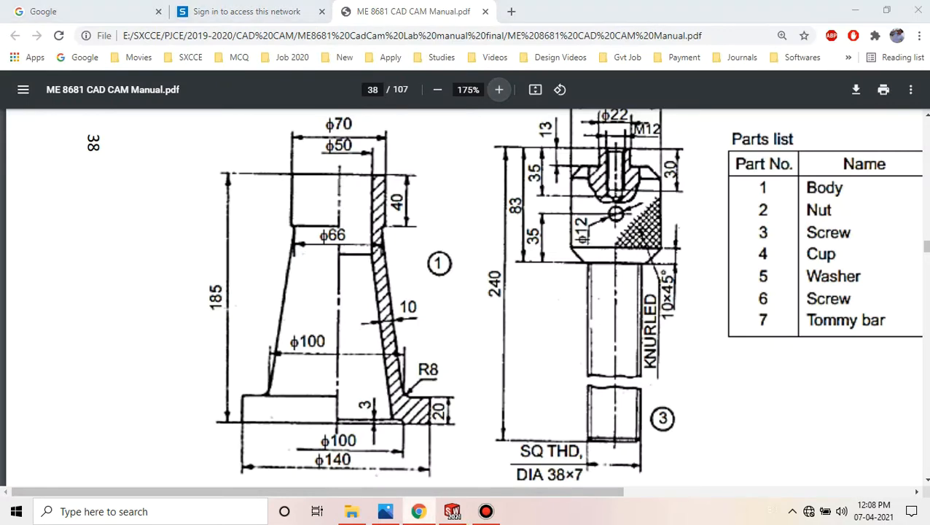
left_click(57, 45)
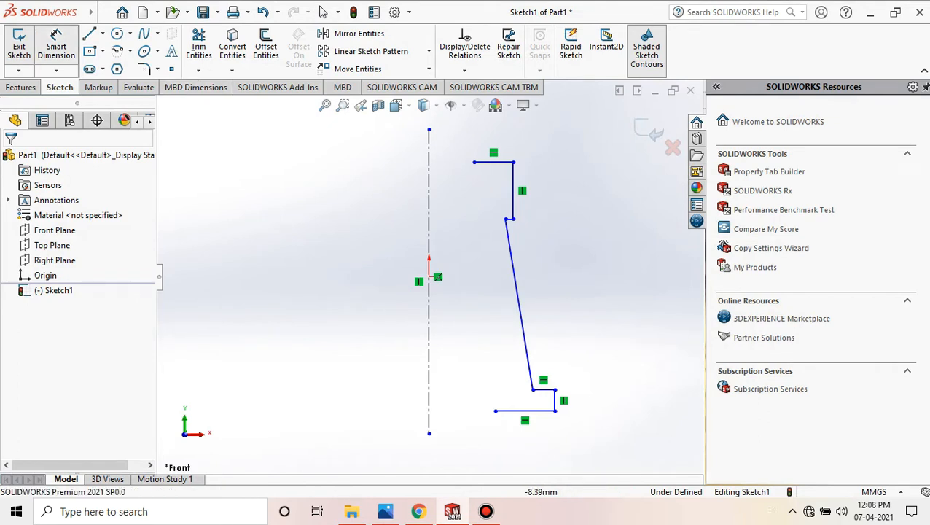
left_click(514, 197)
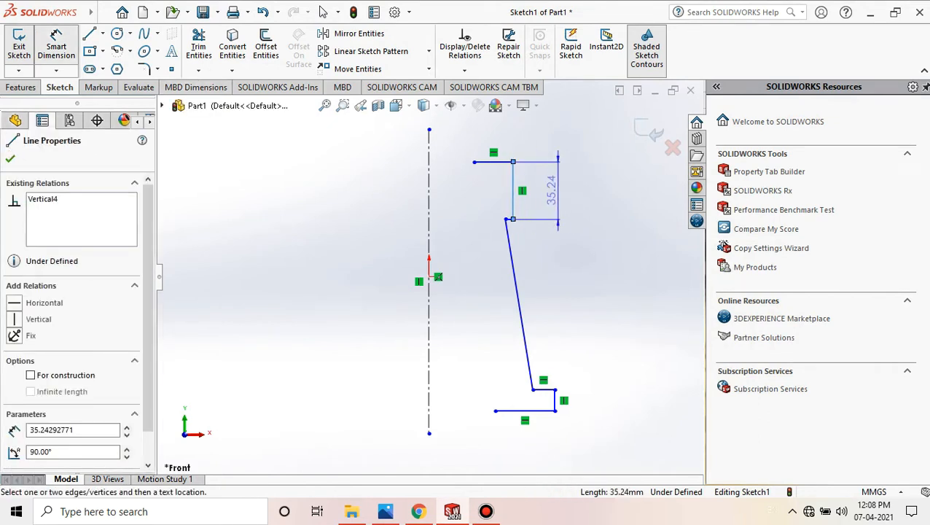
left_click(558, 228)
type("40")
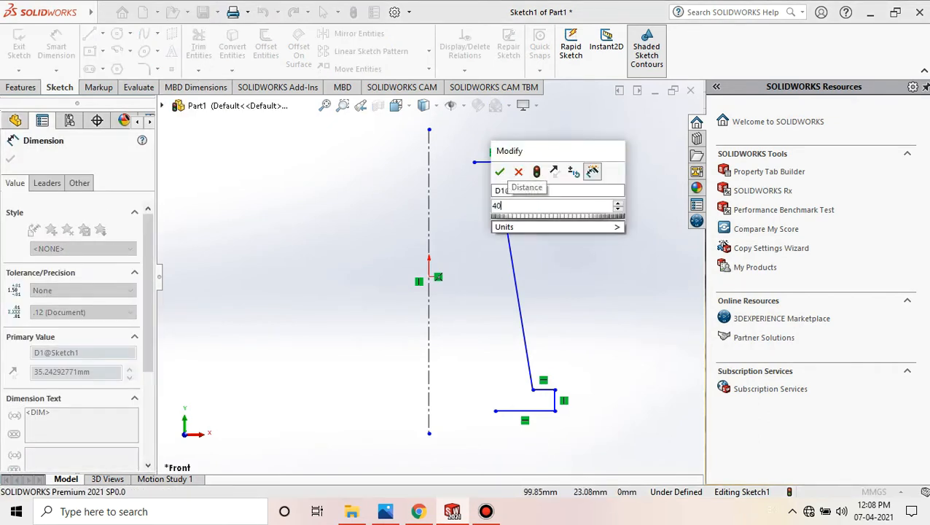
key("Return")
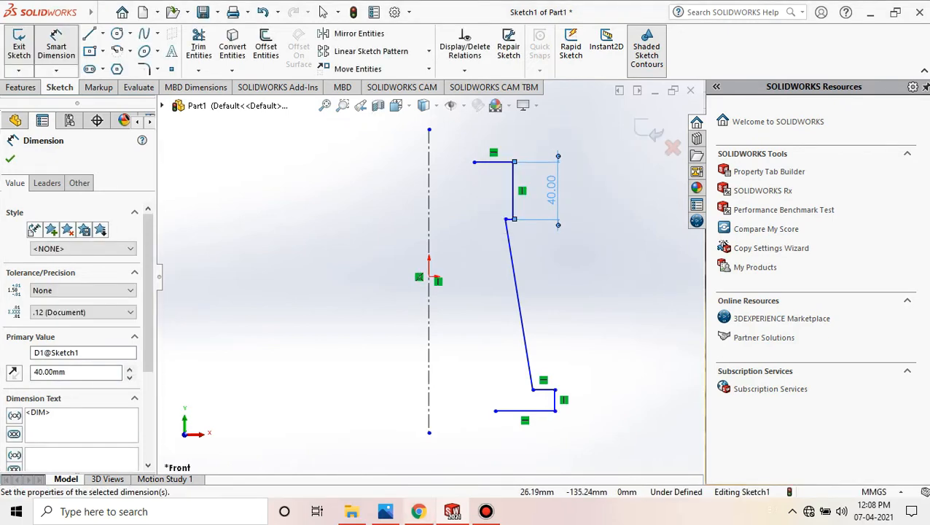
Step: Check the flange thickness on the manual's body drawing and dimension the flange's outer vertical side to 20 mm
left_click(419, 511)
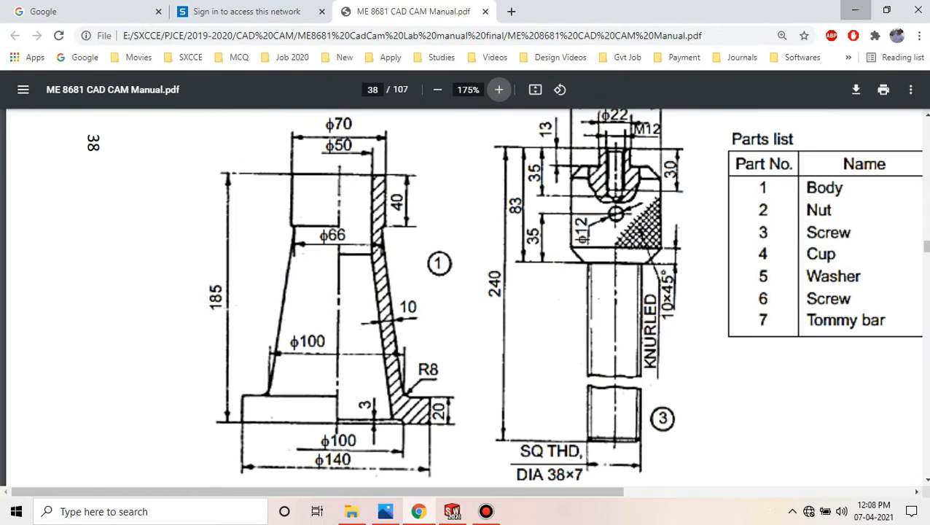
left_click(856, 11)
left_click(556, 400)
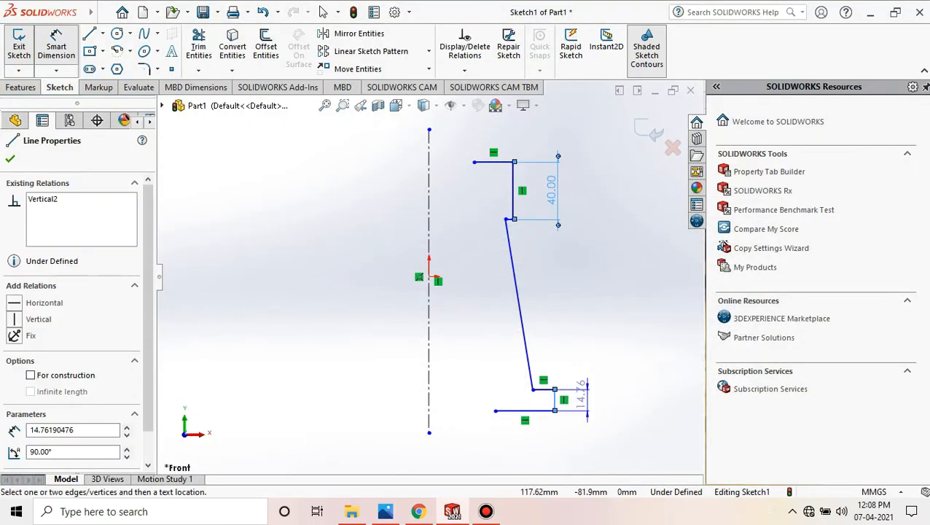
left_click(594, 386)
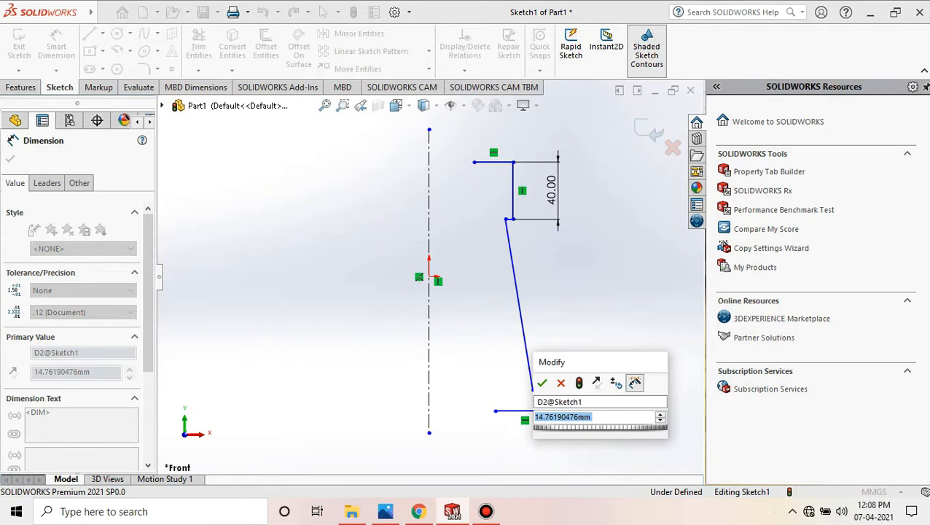
type("20")
key("Return")
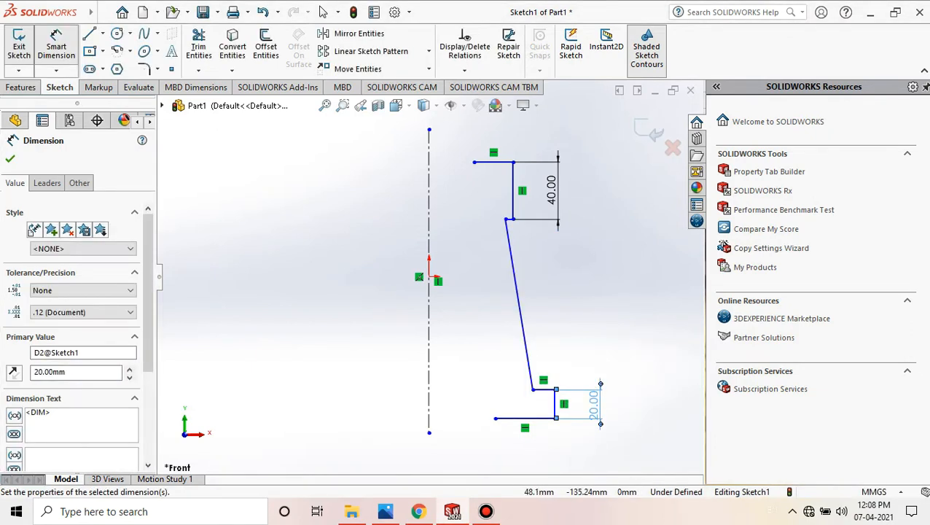
Step: Check the flange diameter in the manual and dimension the distance from the centerline to the flange's outer side as 70 mm
left_click(418, 511)
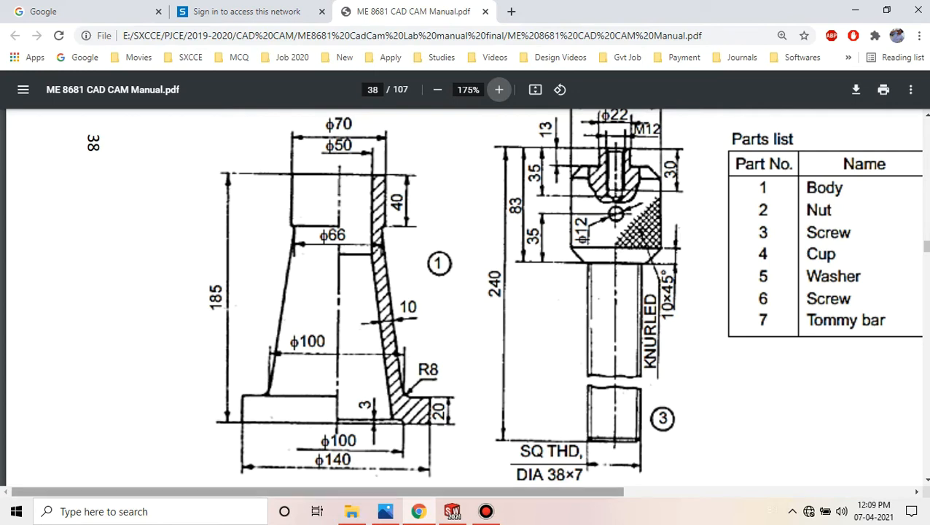
left_click(452, 511)
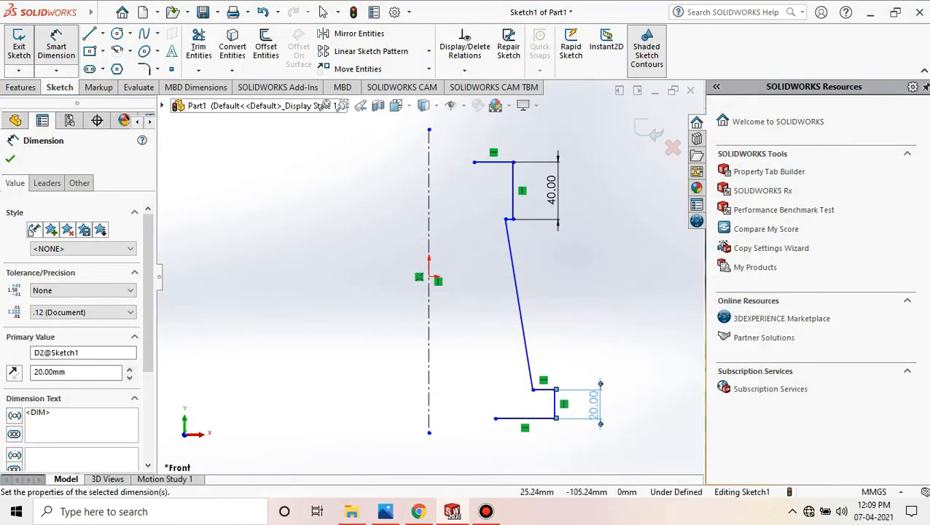
left_click(428, 412)
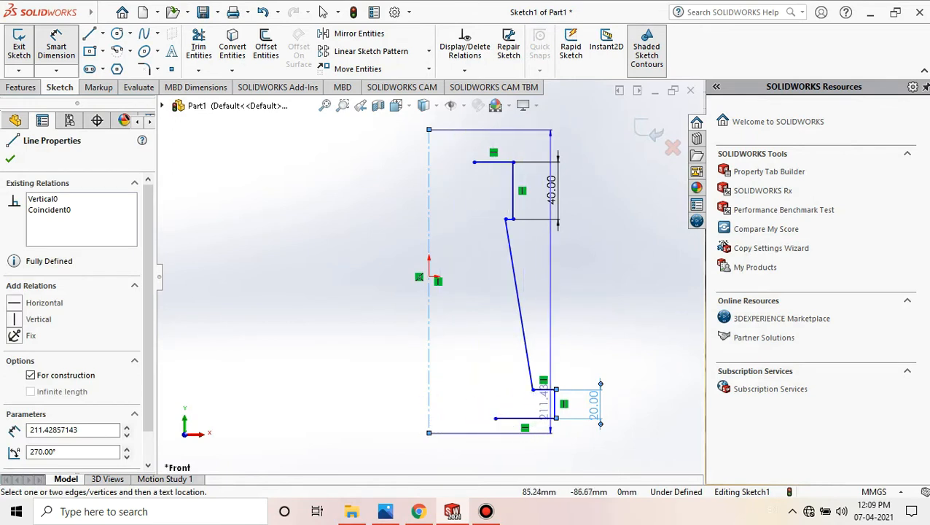
left_click(556, 403)
left_click(519, 452)
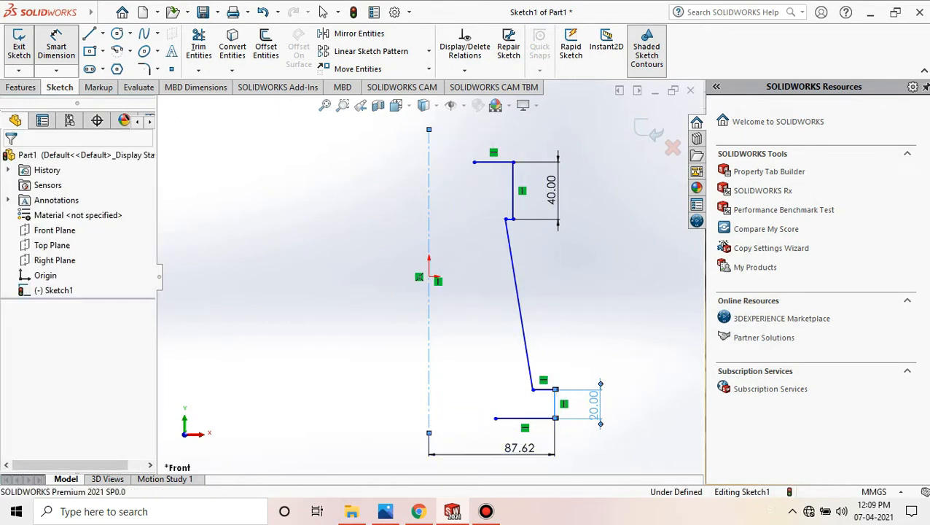
type("70")
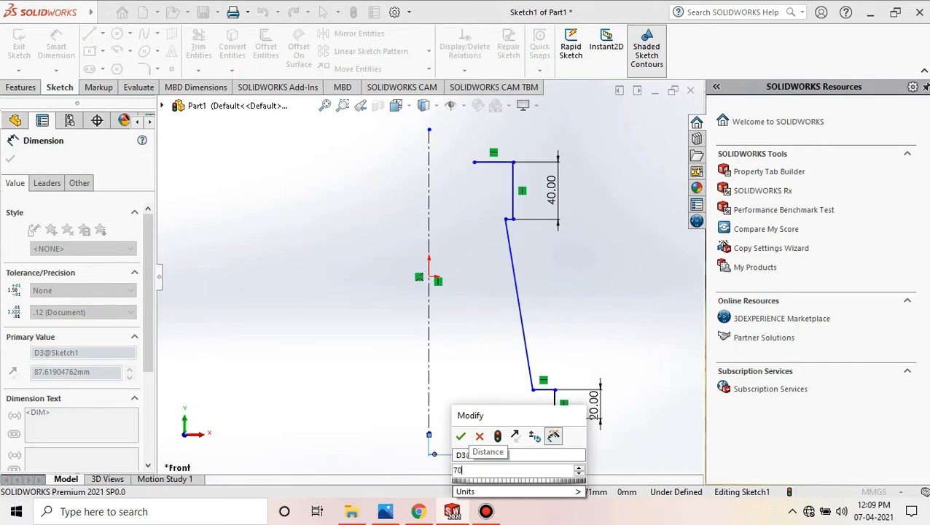
key("Return")
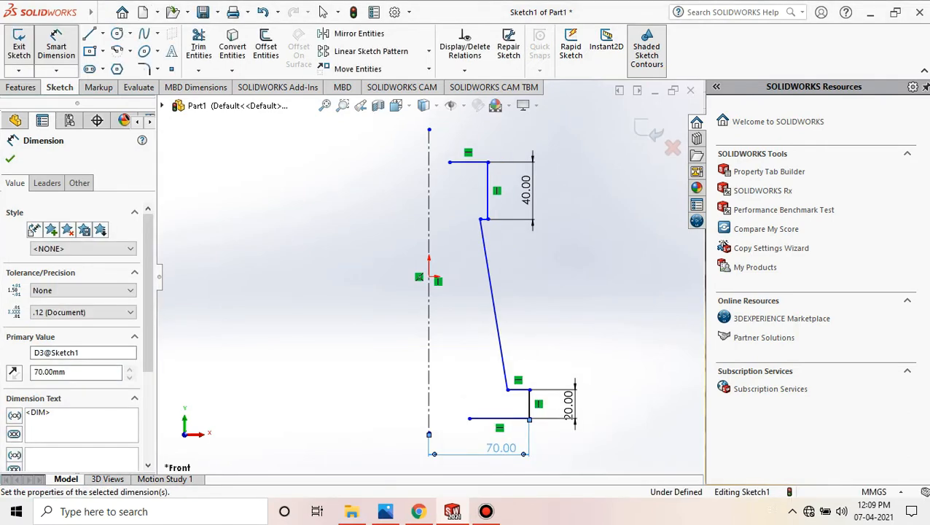
Step: Check the collar diameter in the manual and dimension the distance from the centerline to the collar's vertical side as 35 mm
left_click(418, 511)
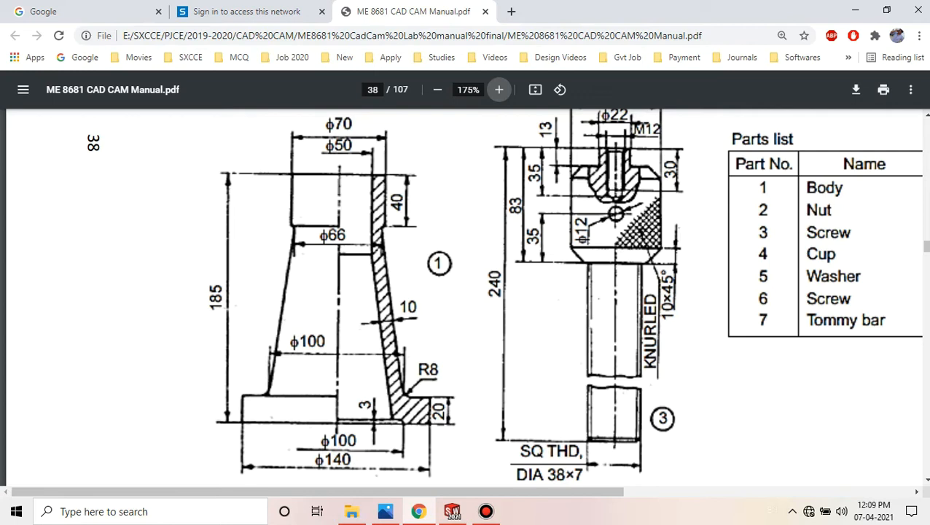
left_click(855, 10)
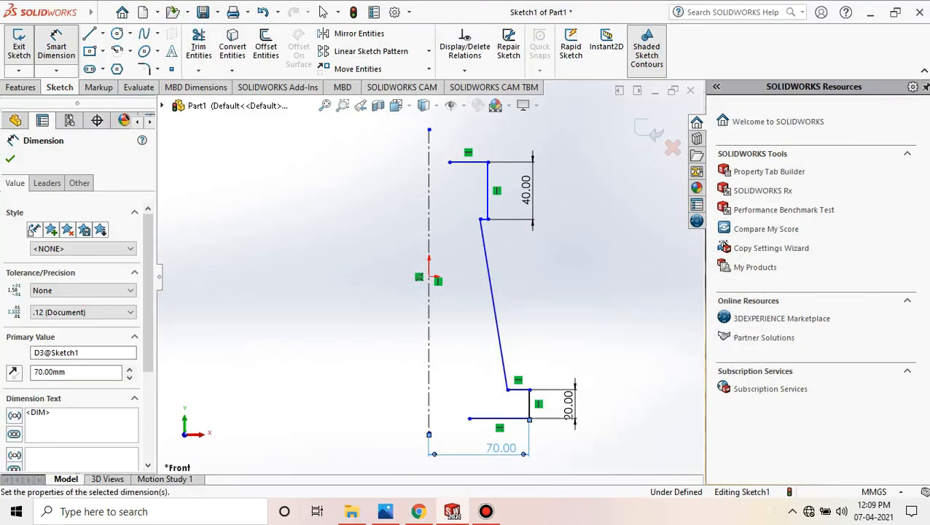
left_click(429, 170)
left_click(488, 179)
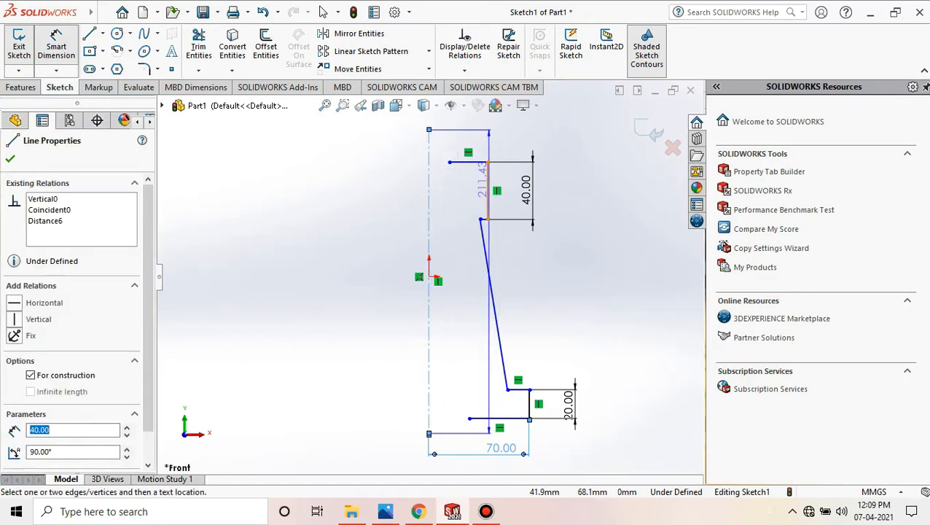
left_click(472, 124)
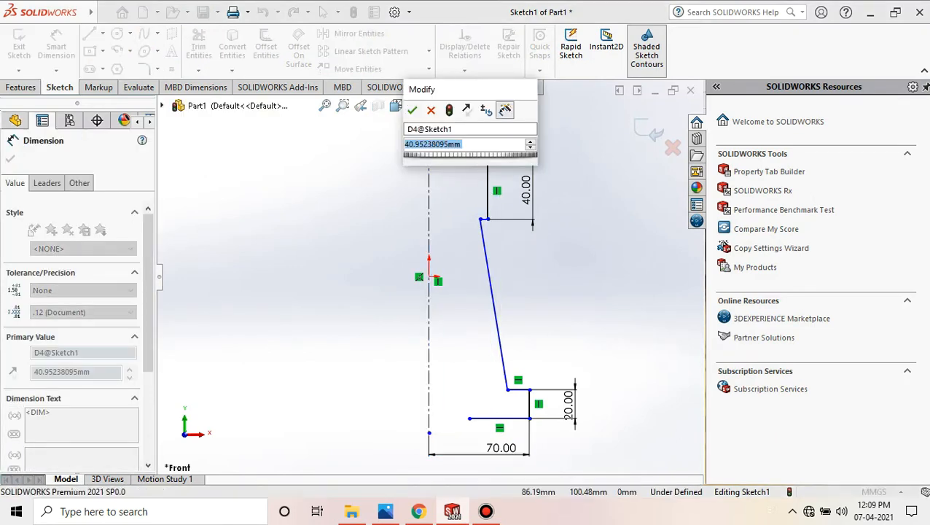
type("35")
key("Return")
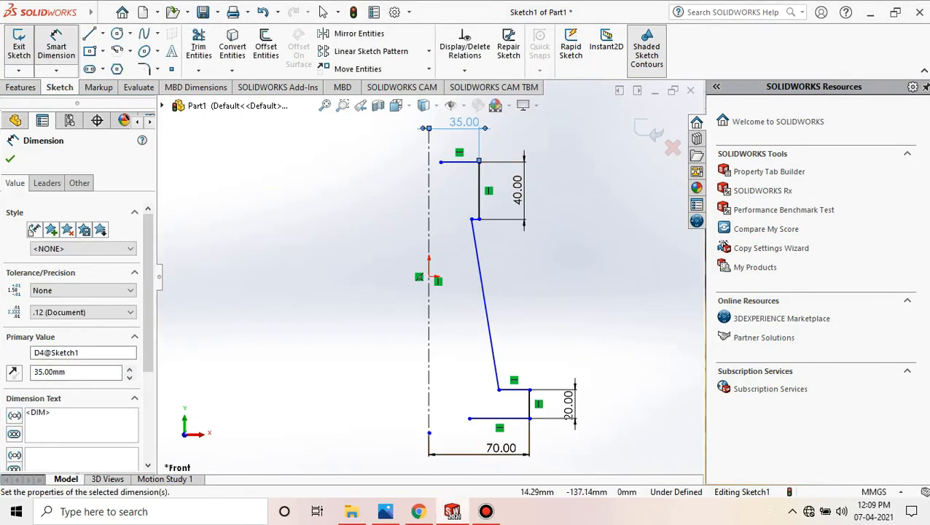
key("alt+Tab")
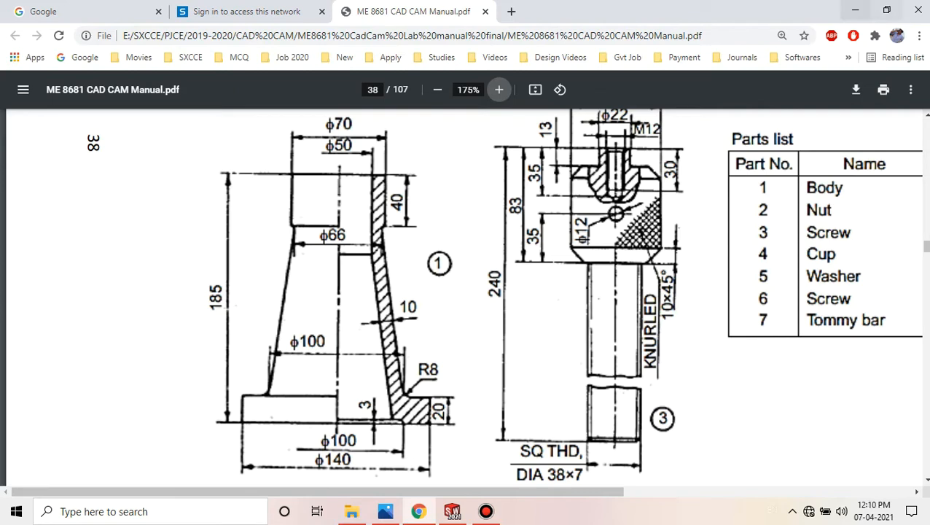
left_click(855, 11)
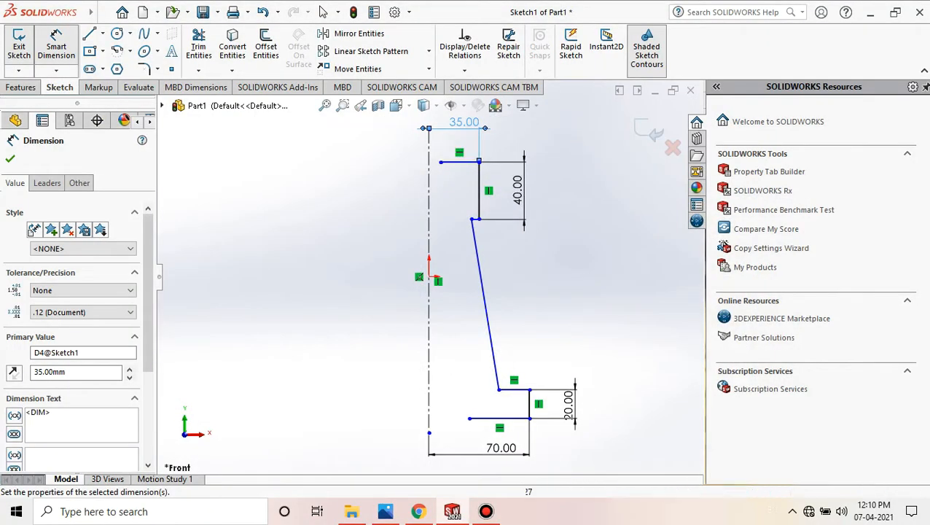
left_click(458, 162)
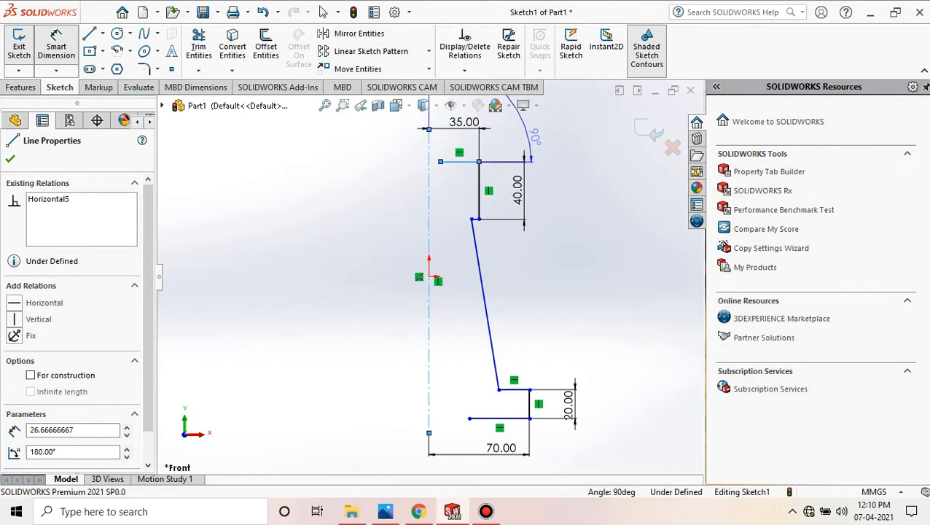
key("Escape")
key("Escape")
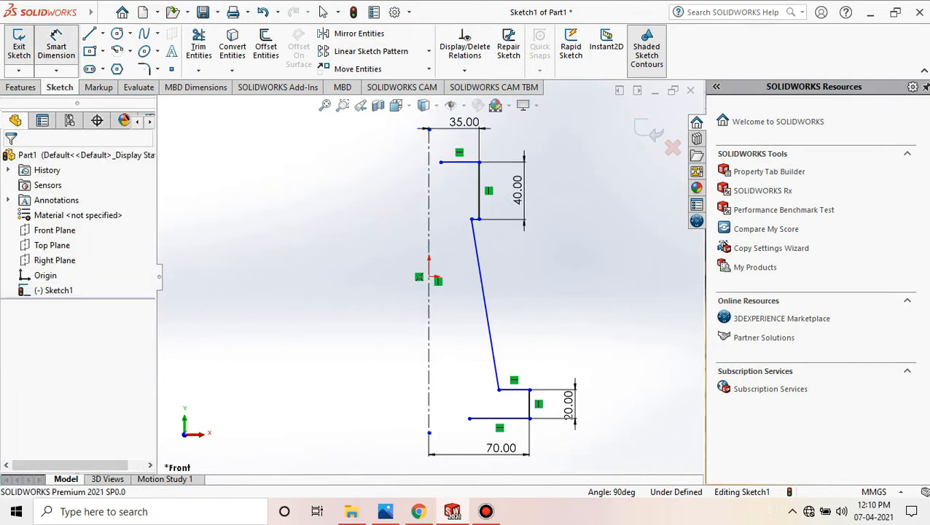
Step: Dimension the length of the collar's horizontal top edge to 10 mm
left_click(460, 162)
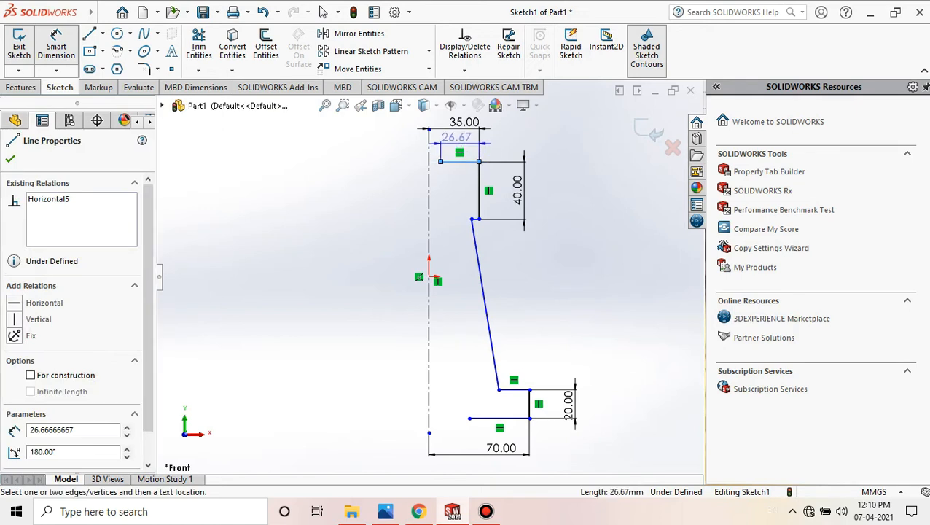
left_click(455, 138)
type("10")
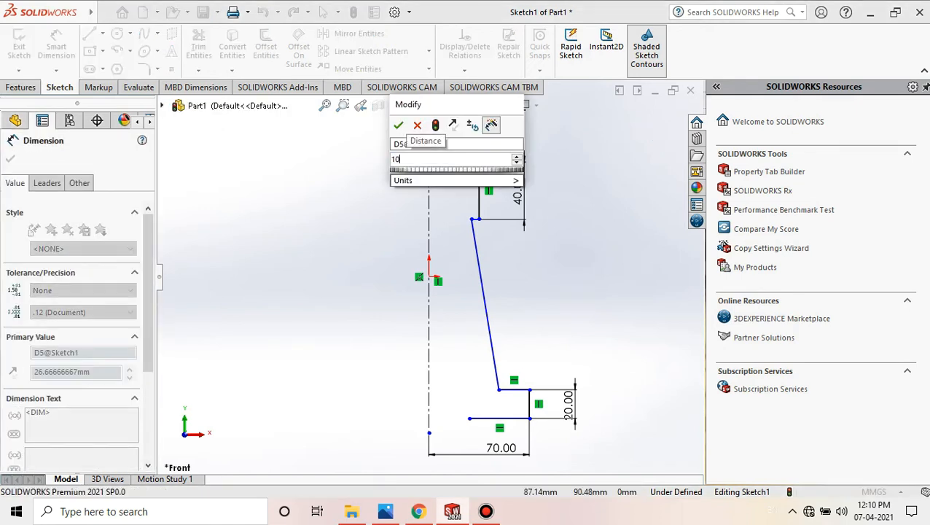
key("Return")
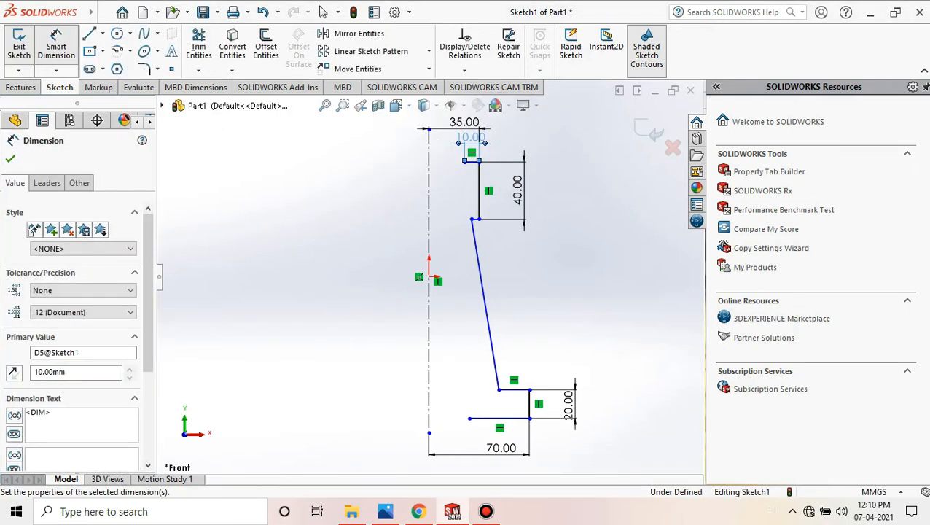
left_click(616, 133)
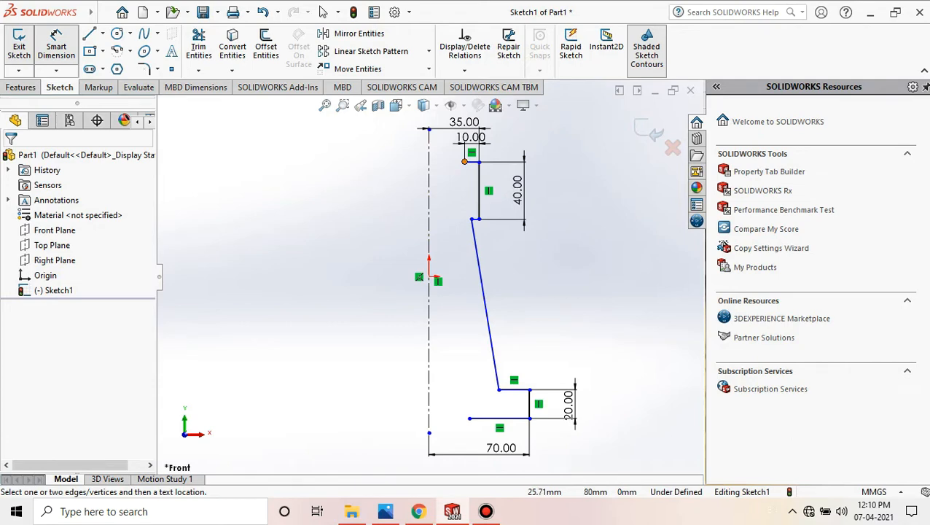
Step: Check the body's wall in the manual and sketch an inner line about 151 mm long from the flange's bottom edge, parallel to the outer slope
left_click(417, 511)
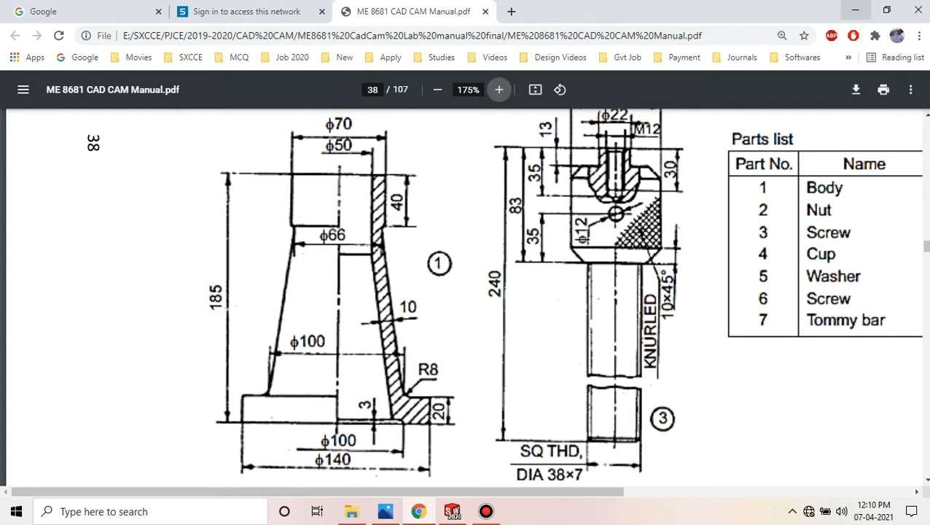
left_click(855, 11)
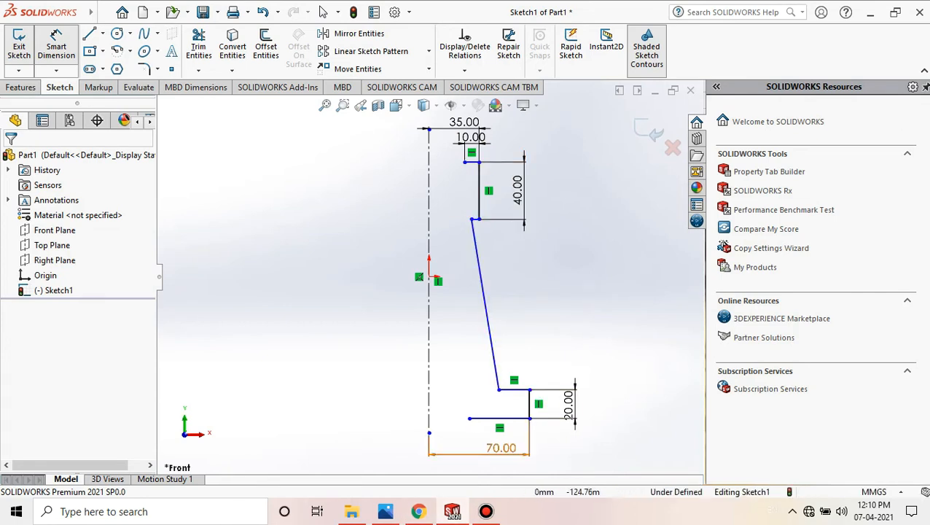
left_click(418, 511)
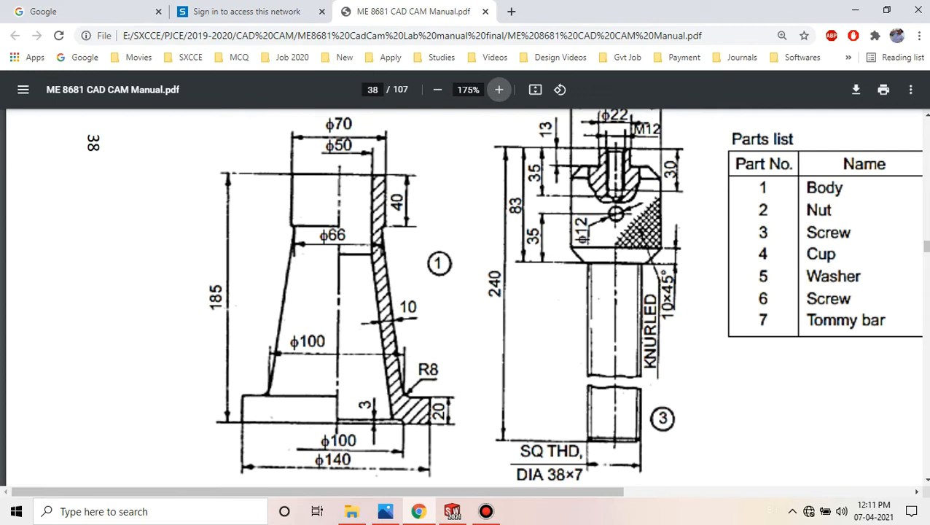
left_click(855, 10)
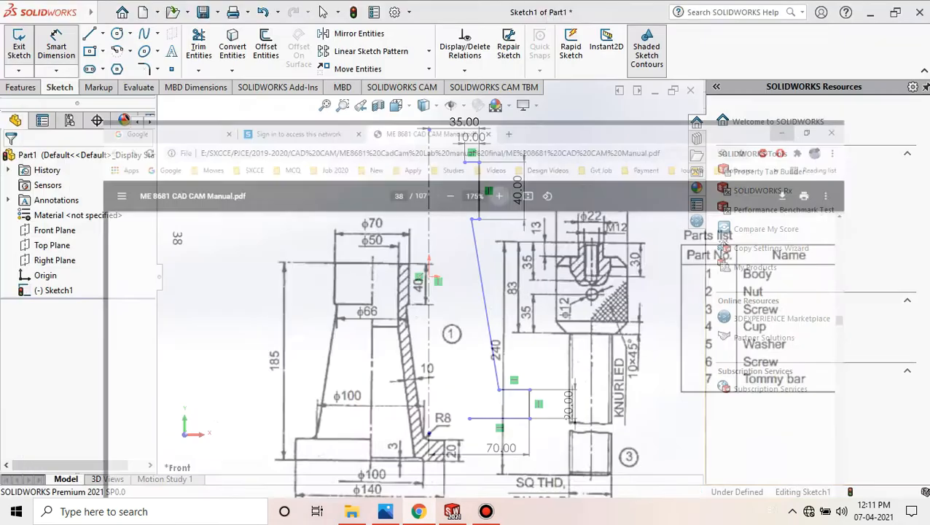
left_click(89, 34)
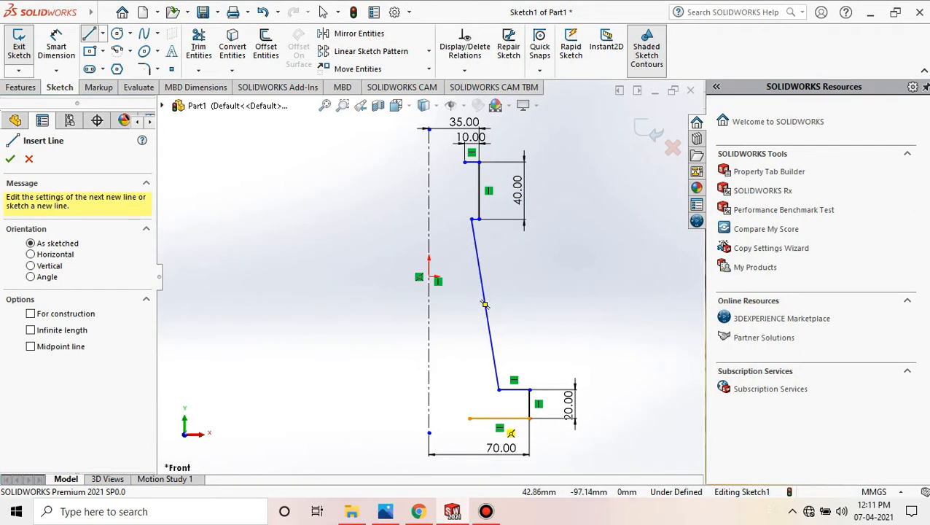
left_click(486, 418)
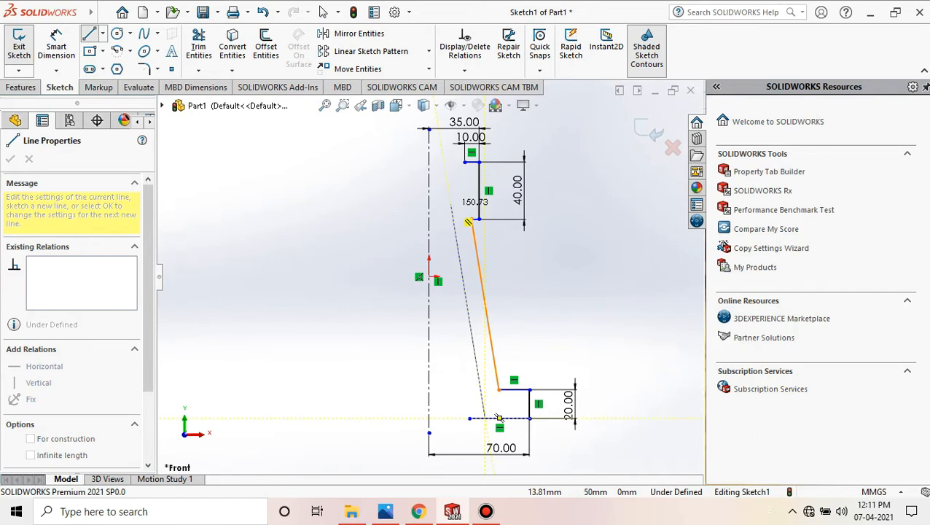
left_click(451, 204)
right_click(588, 188)
left_click(592, 195)
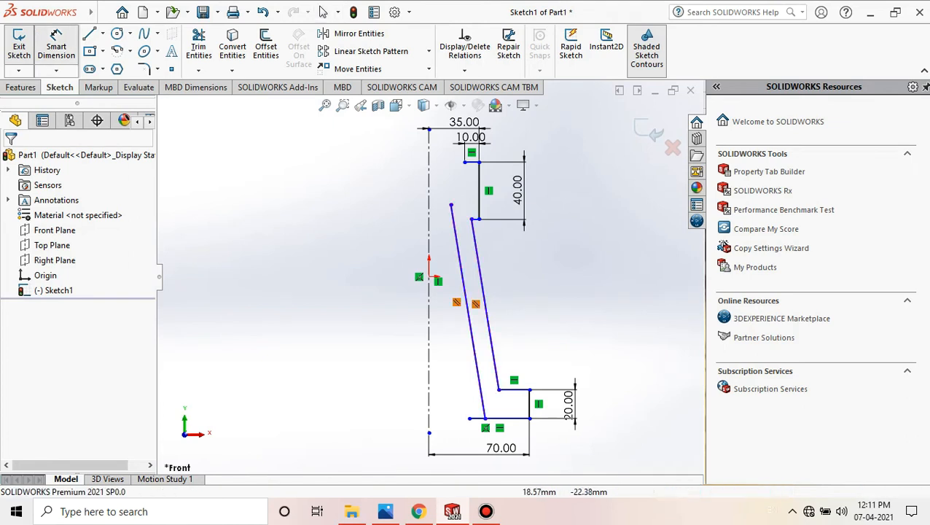
Step: Dimension the distance between the inner and outer sloped lines to 10 mm
left_click(474, 337)
left_click(56, 46)
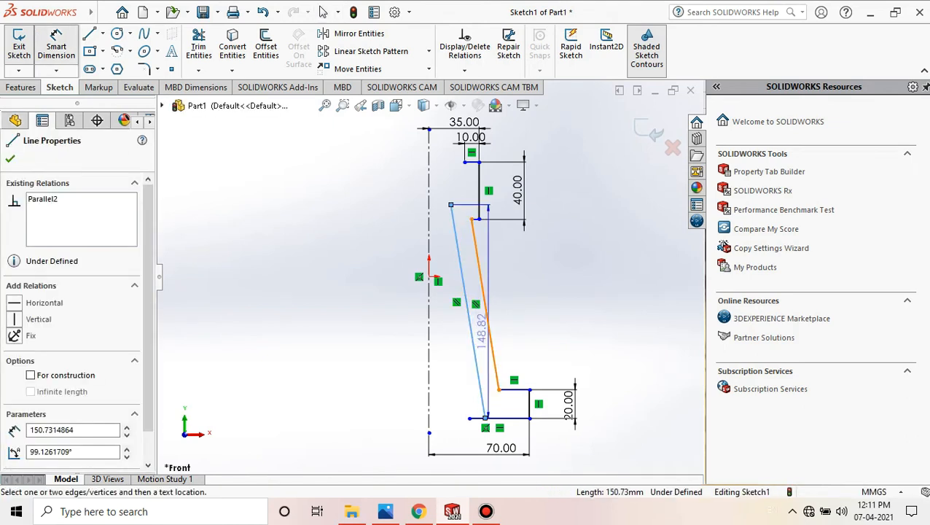
left_click(490, 328)
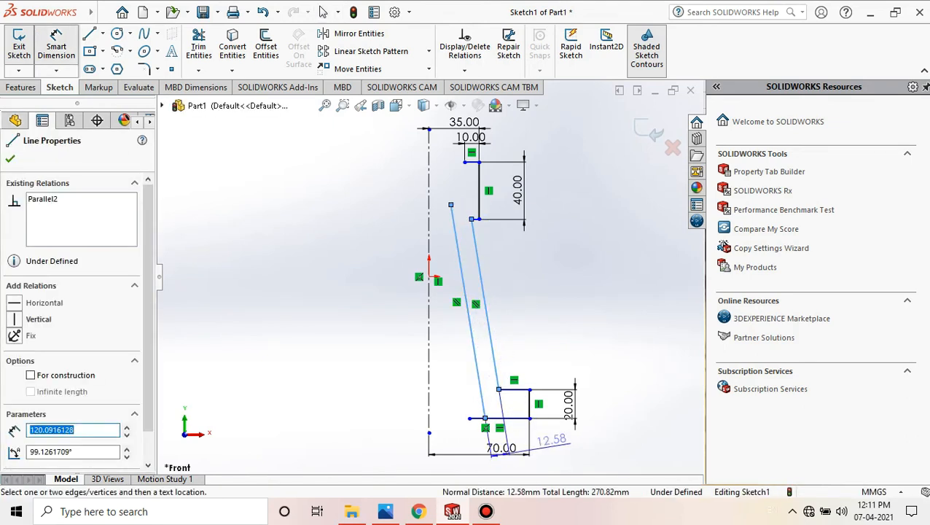
left_click(515, 304)
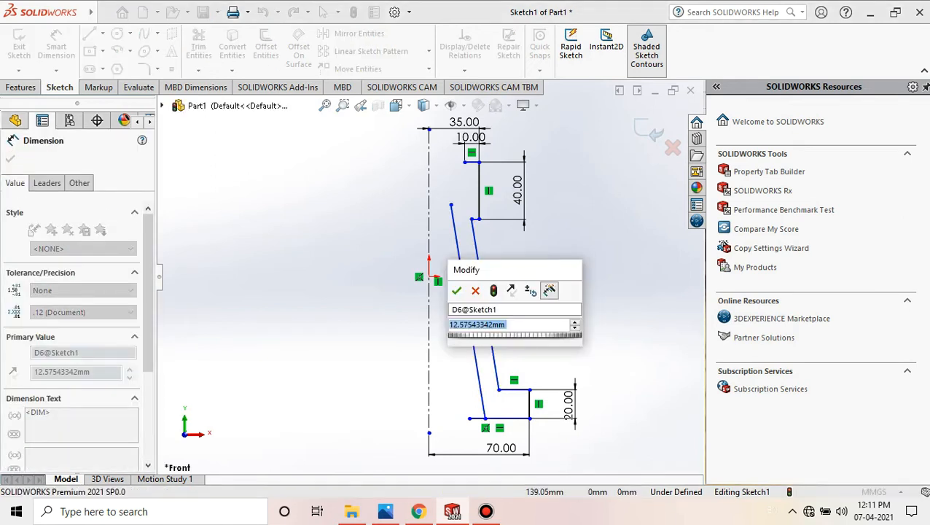
type("10")
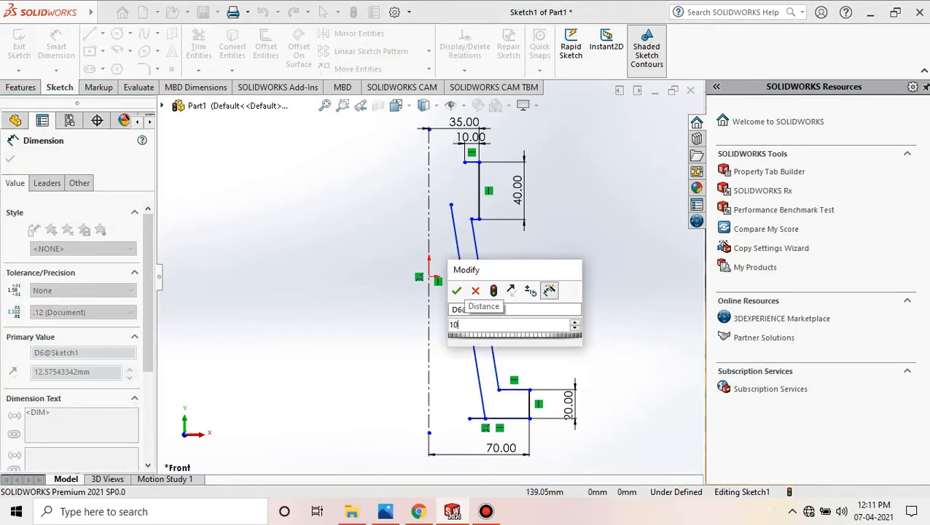
key("Return")
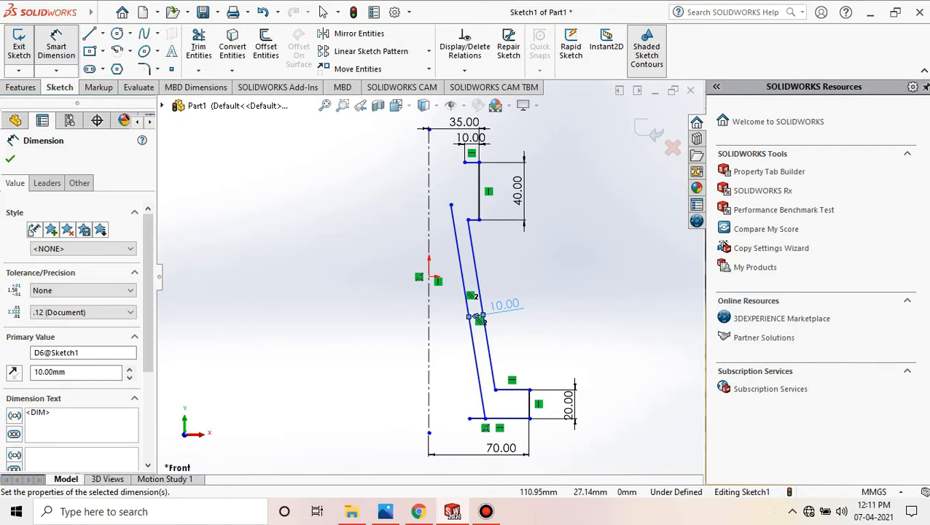
key("Escape")
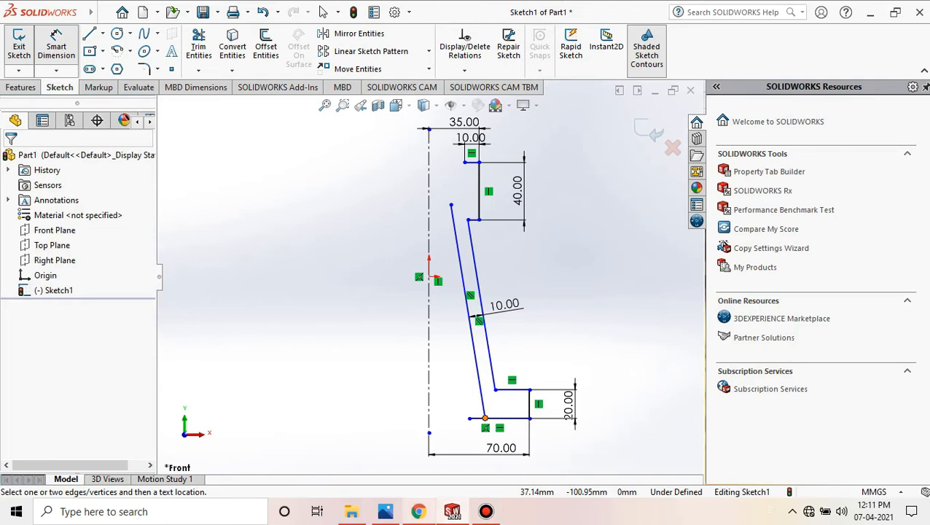
Step: Check the neck diameter in the manual and dimension the distance from the centerline to the outer slope's upper end as 33 mm
left_click(418, 512)
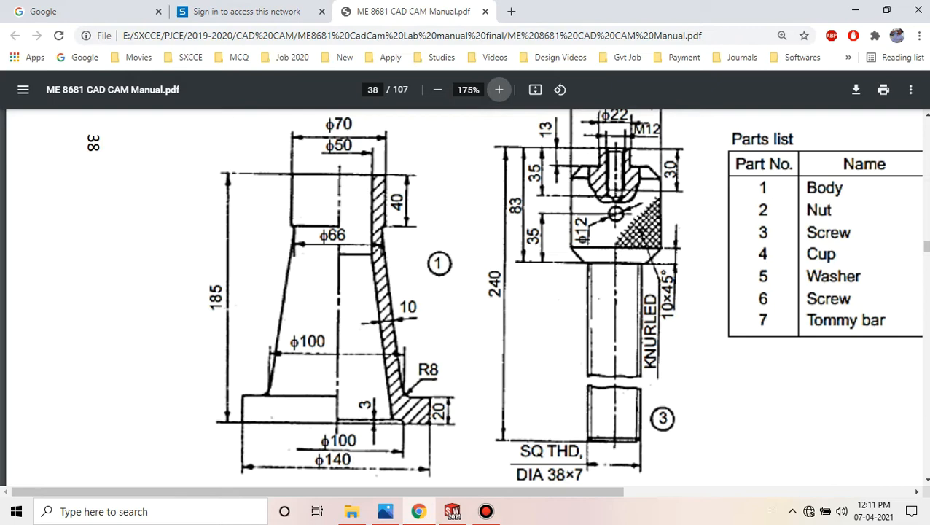
left_click(855, 10)
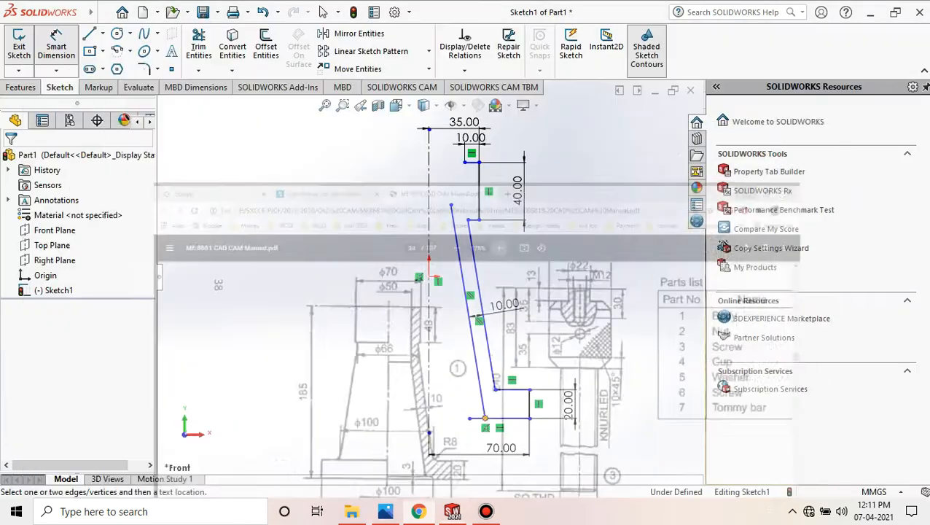
left_click(56, 46)
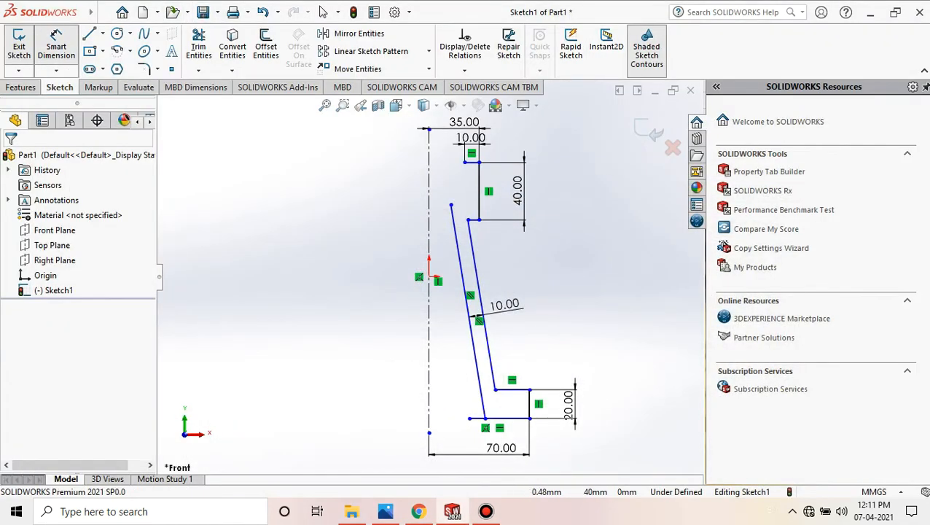
left_click(429, 212)
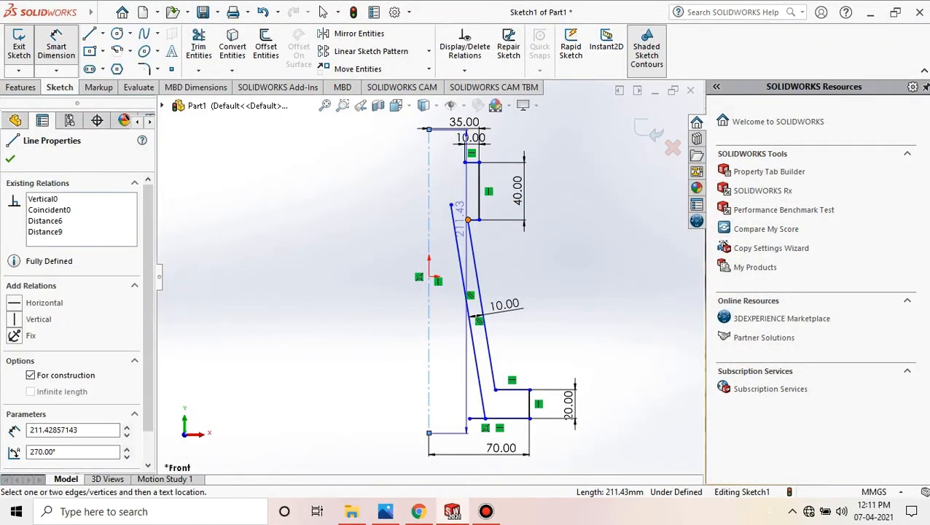
left_click(468, 219)
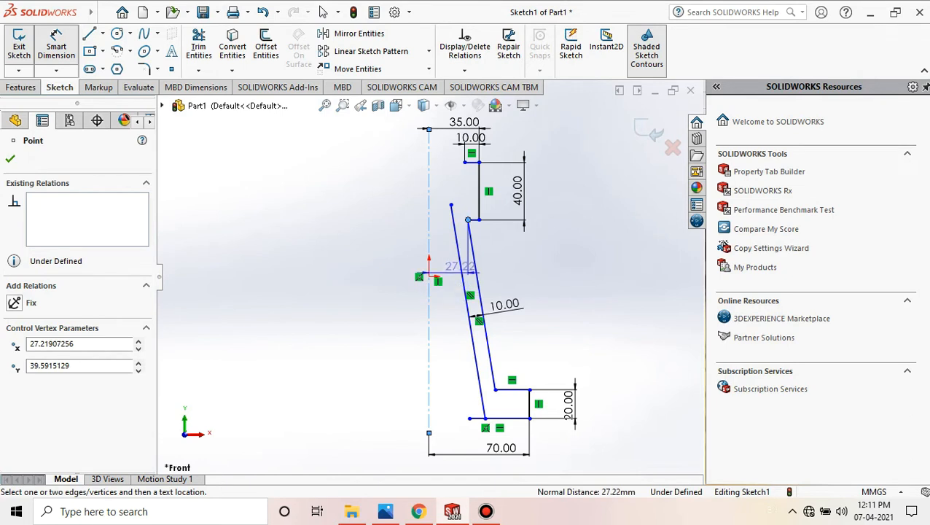
left_click(465, 261)
type("33")
key("Return")
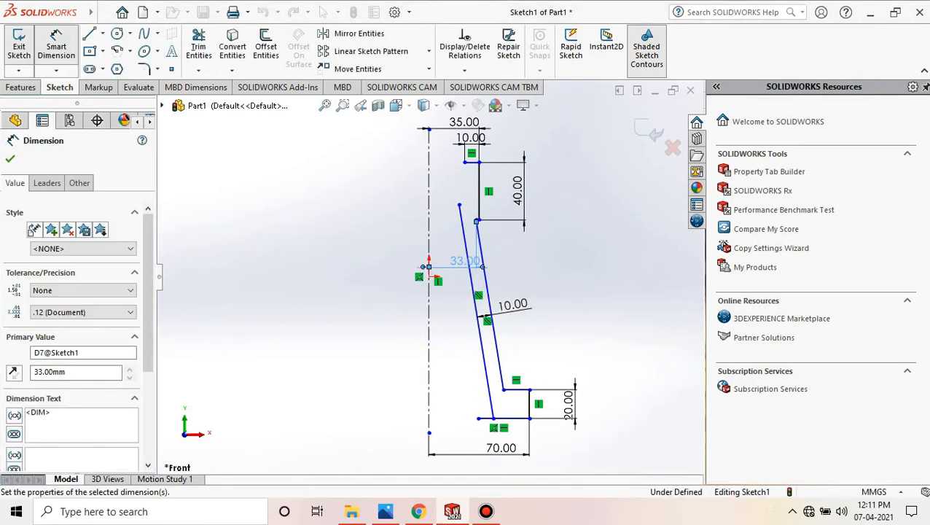
key("Escape")
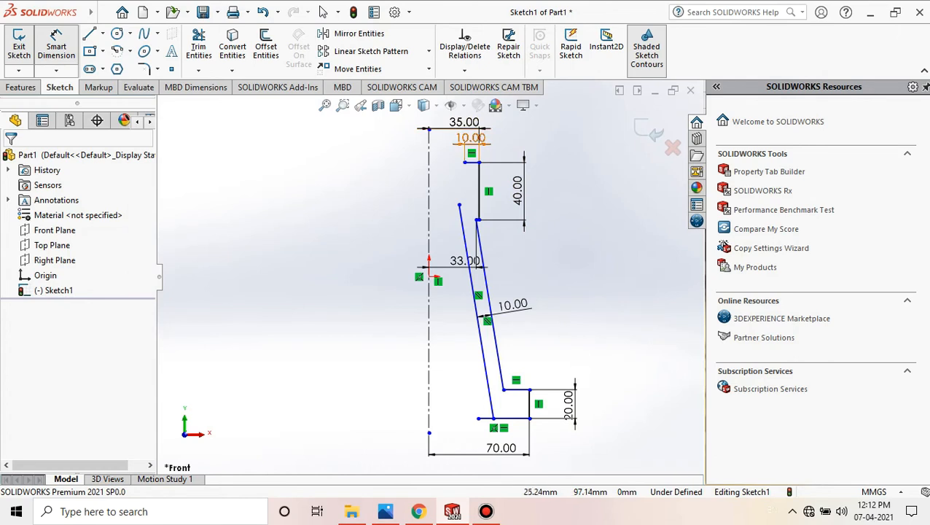
Step: Draw a vertical line about 53 mm long from the inner end of the collar's top edge down to the inner sloped line
left_click(89, 33)
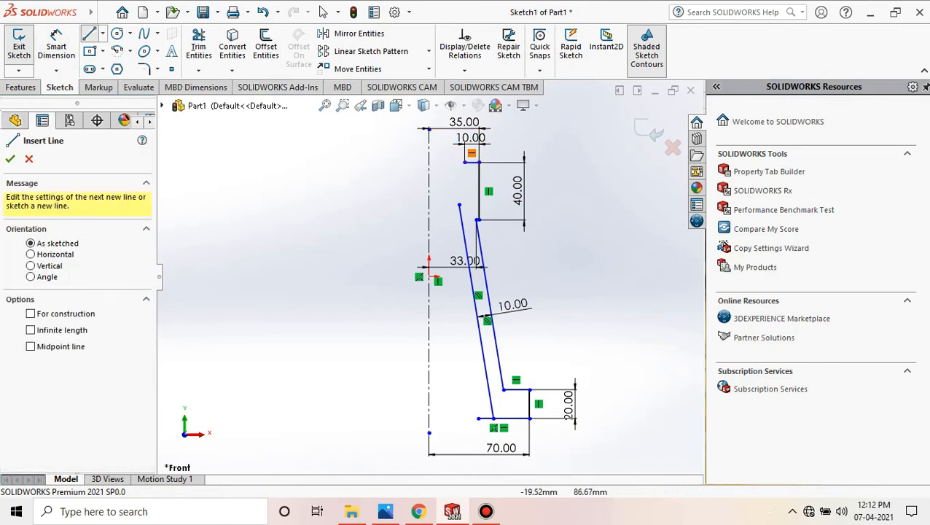
left_click(466, 161)
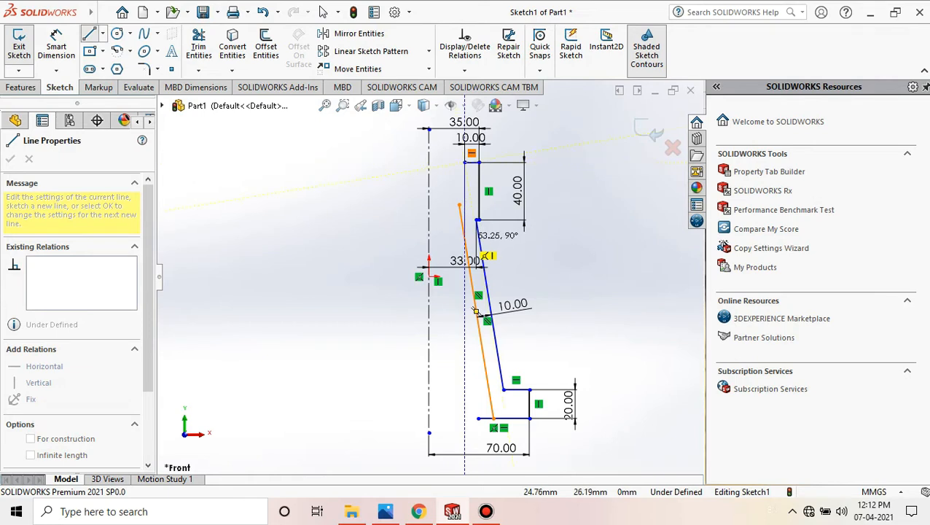
left_click(464, 239)
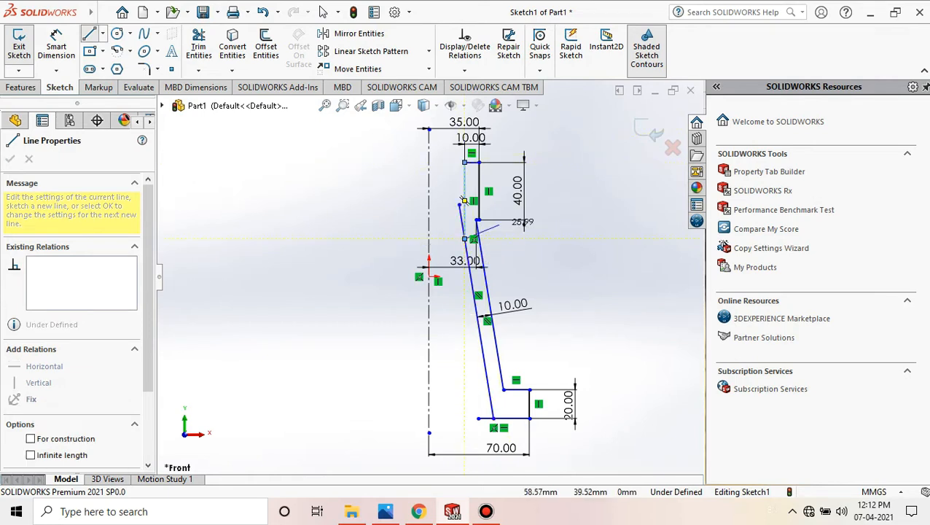
right_click(565, 202)
left_click(587, 206)
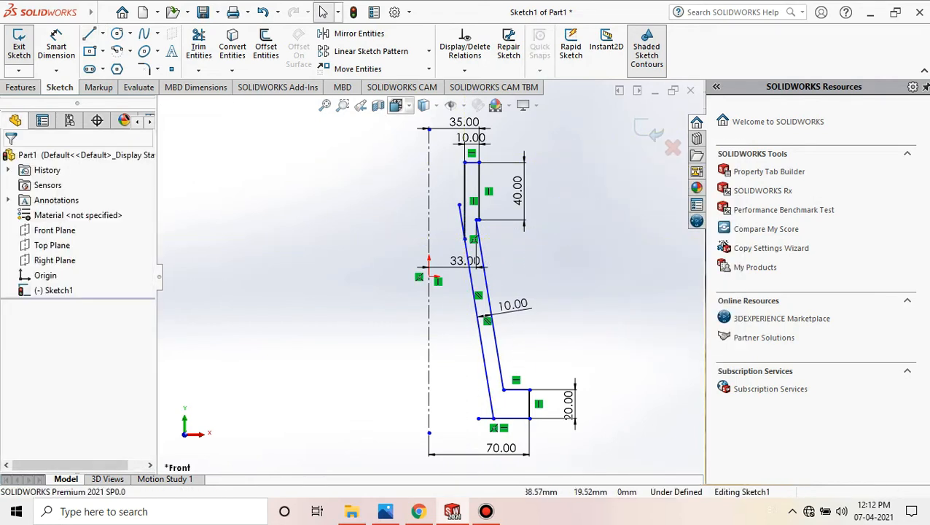
Step: Trim the inner sloped line above the vertical bore line and the flange's bottom edge beyond the inner wall
key("z")
scroll(558, 412, "down", 1)
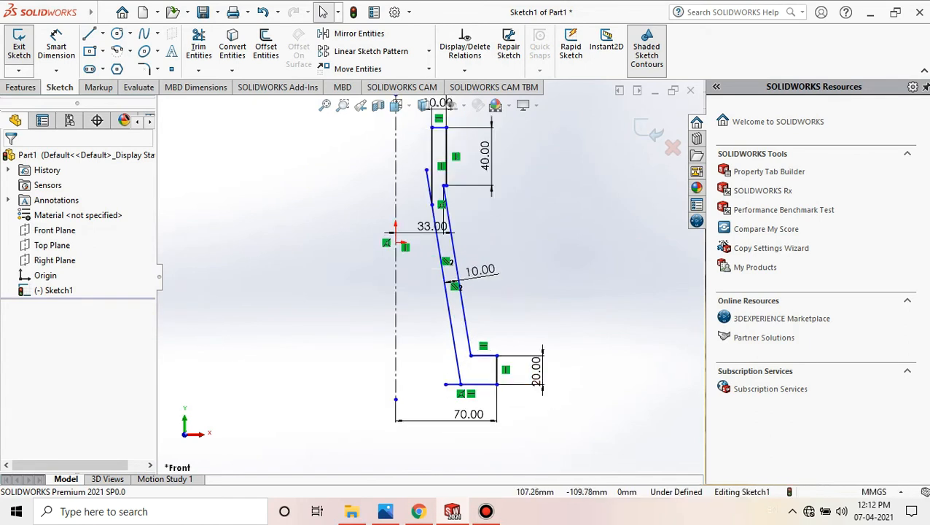
left_click(199, 45)
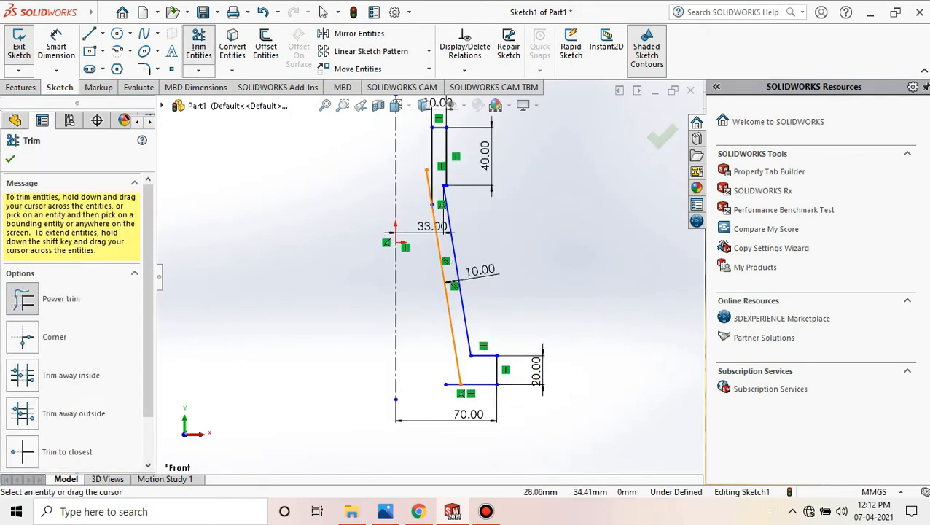
scroll(438, 164, "down", 3)
left_click_drag(419, 176, 417, 184)
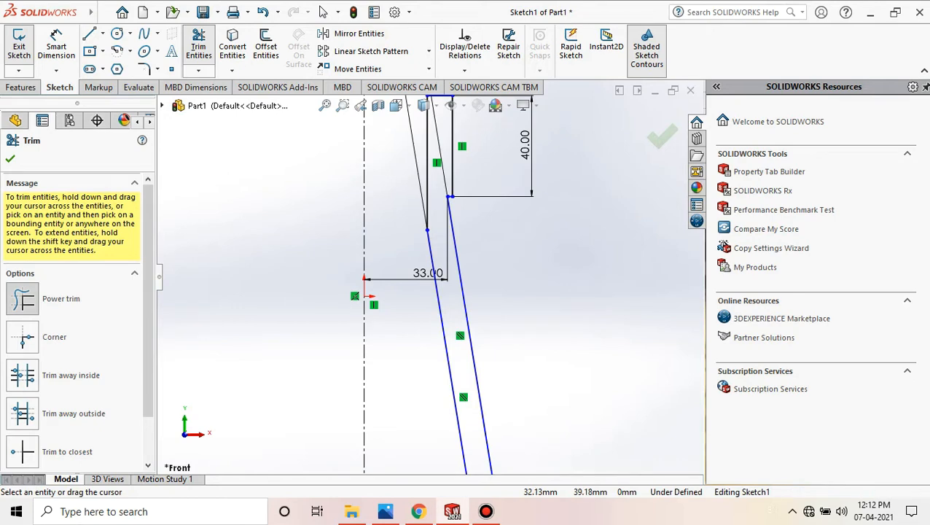
scroll(431, 278, "up", 2)
left_click_drag(451, 457, 451, 466)
scroll(508, 245, "up", 3)
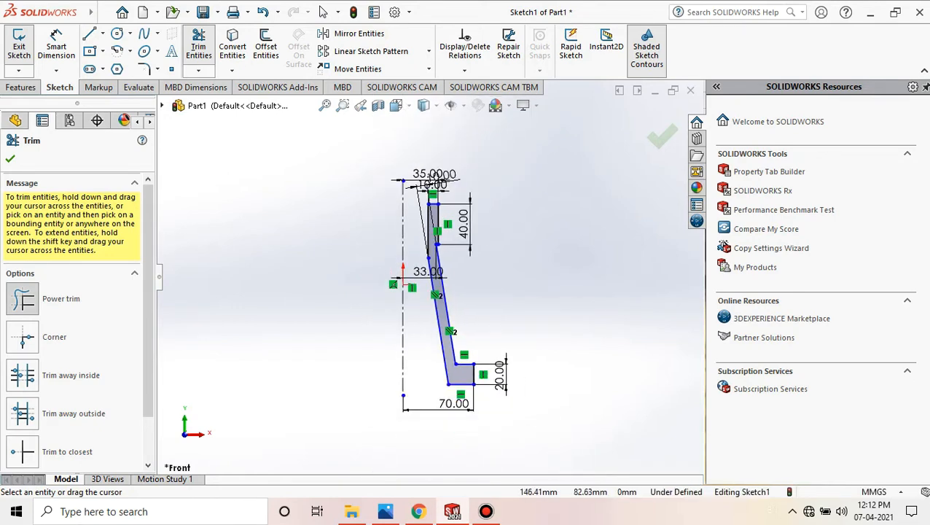
right_click(552, 201)
left_click(514, 241)
mouse_move(511, 279)
middle_mouse_down()
mouse_move(490, 281)
mouse_move(552, 297)
mouse_move(528, 318)
mouse_move(514, 288)
mouse_move(520, 260)
mouse_move(549, 262)
middle_mouse_up()
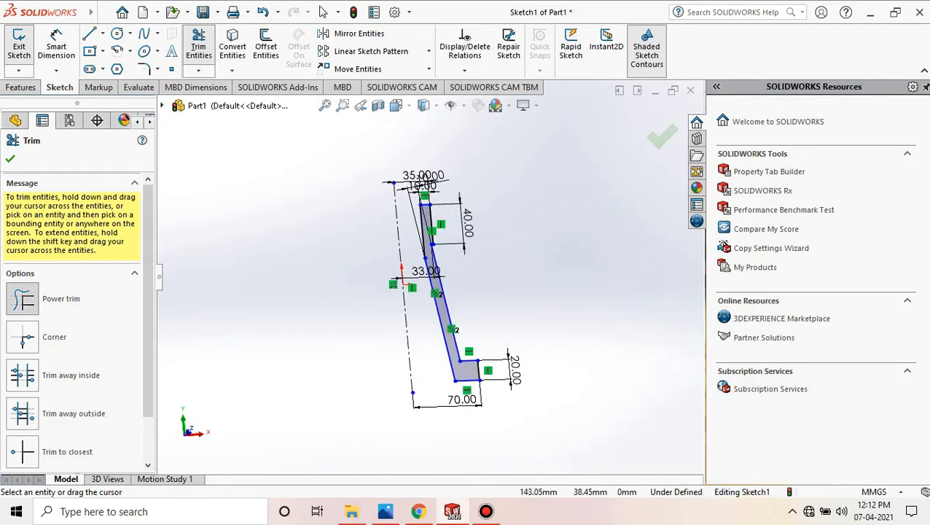
left_click(660, 136)
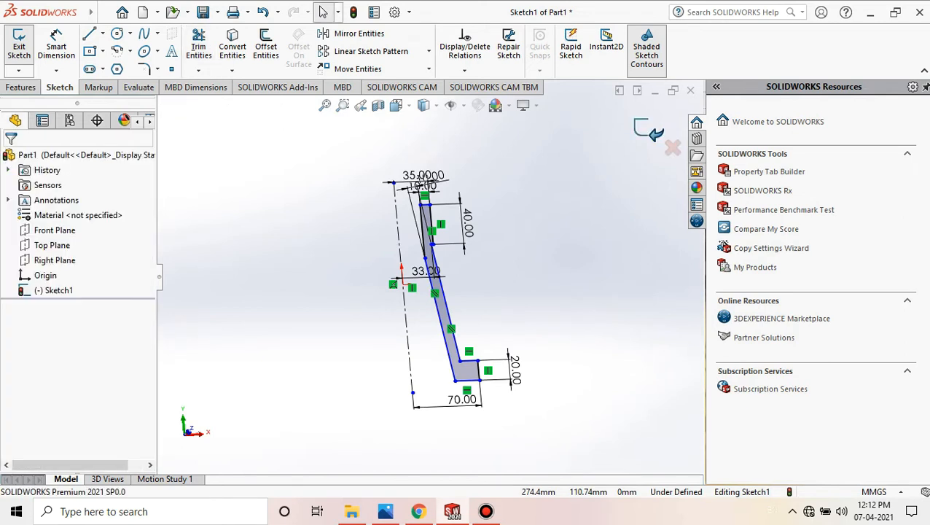
Step: Finish the sketch and revolve the closed profile 360° about the centerline into a solid body
left_click(649, 131)
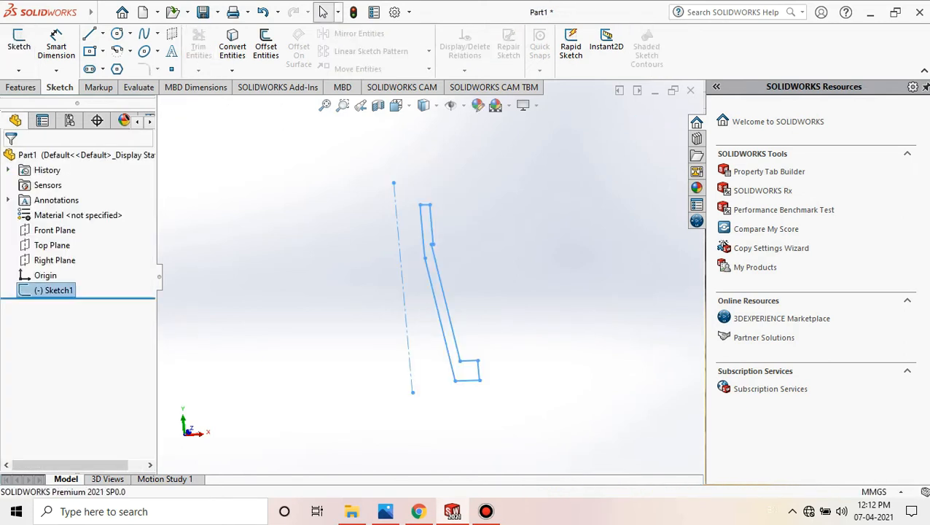
left_click(21, 87)
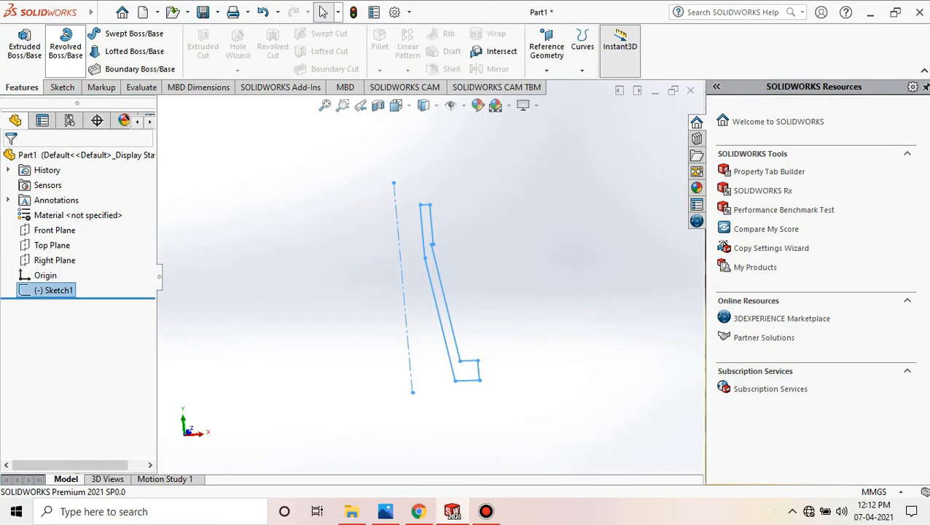
left_click(65, 43)
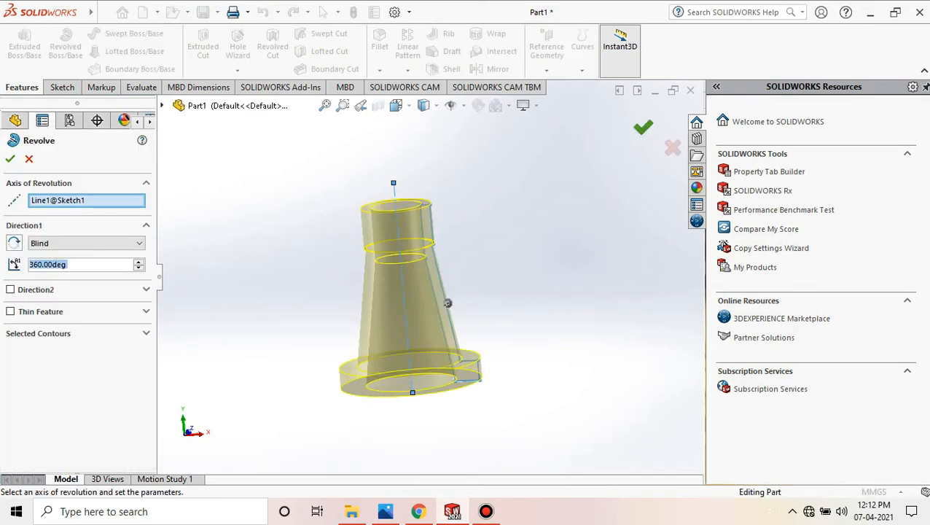
key("Return")
key("Escape")
middle_click_drag(447, 303, 519, 213)
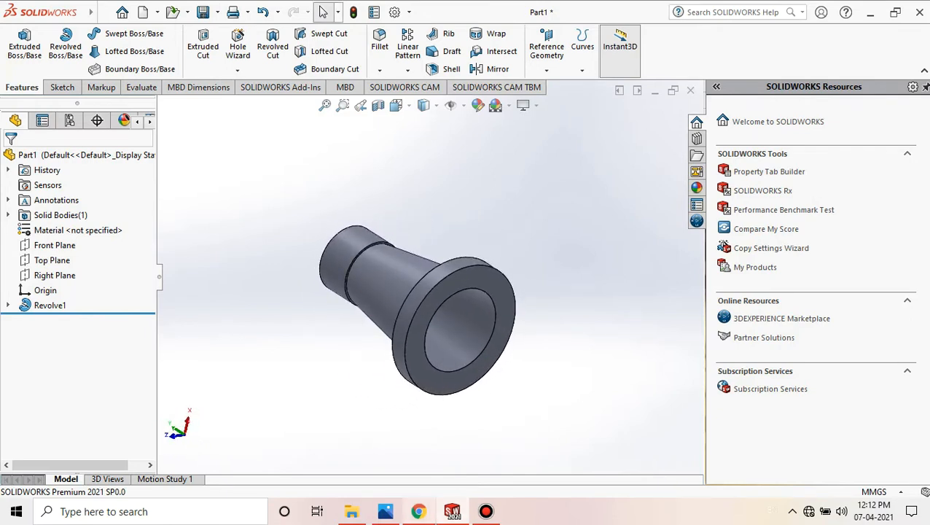
Step: Check the base recess dimensions in the manual, start a sketch on the flange's bottom face and view it straight on
key("alt+Tab")
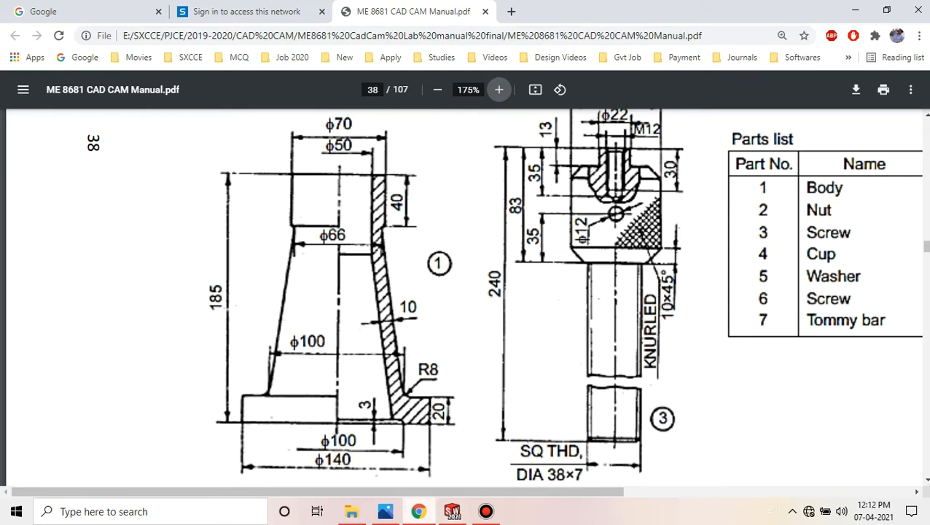
key("alt+Tab")
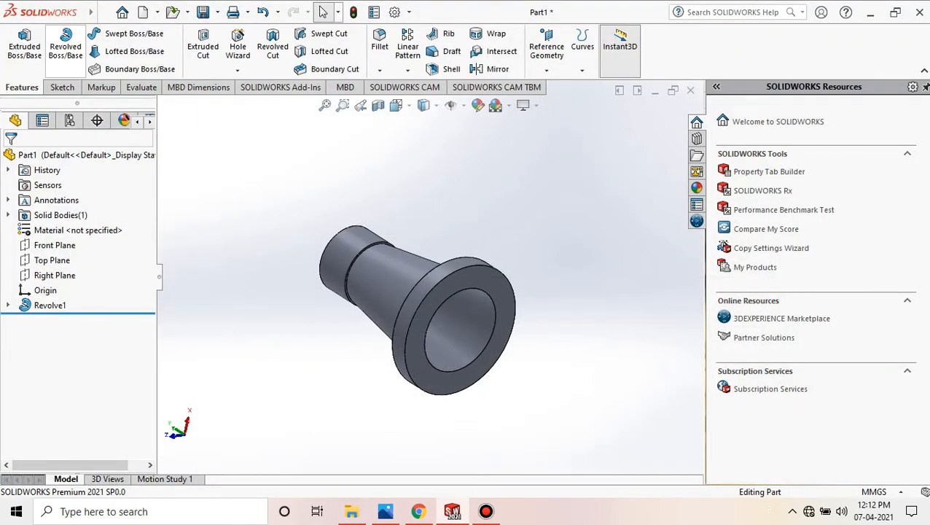
left_click(62, 86)
left_click(19, 45)
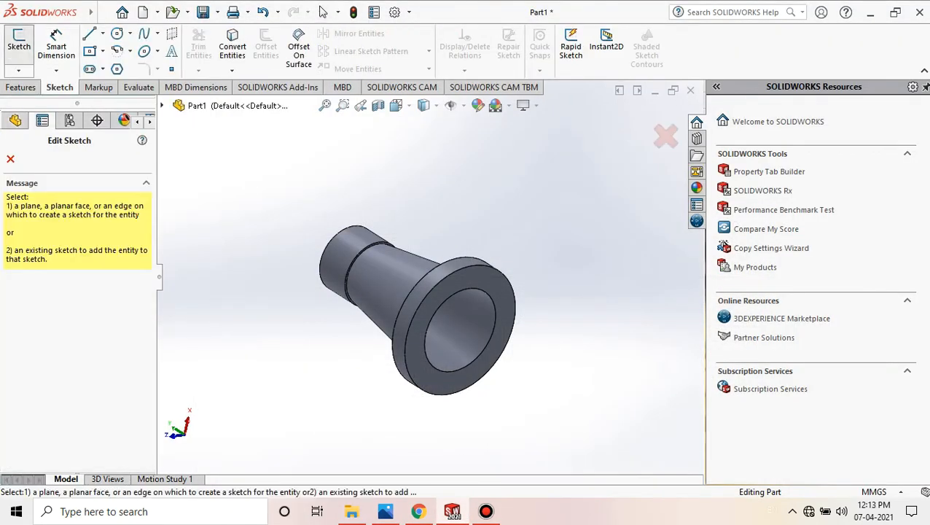
left_click(465, 301)
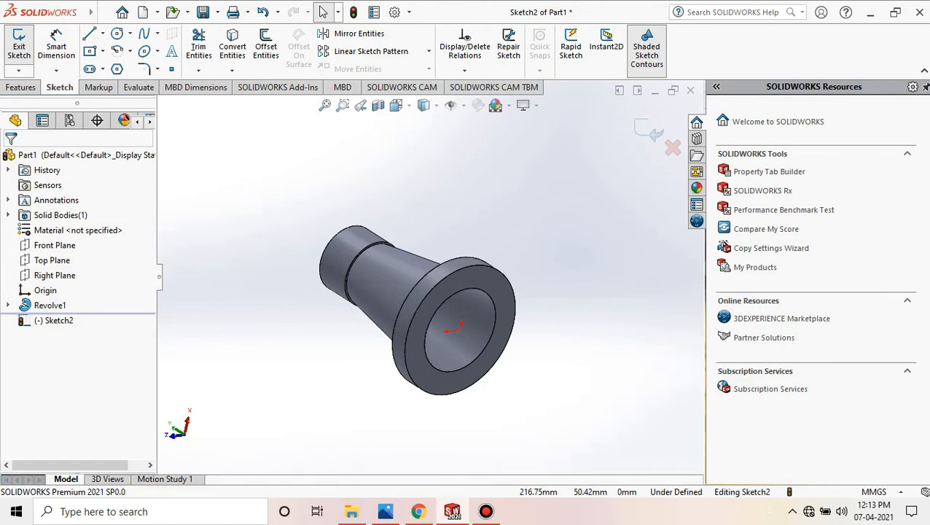
key("space")
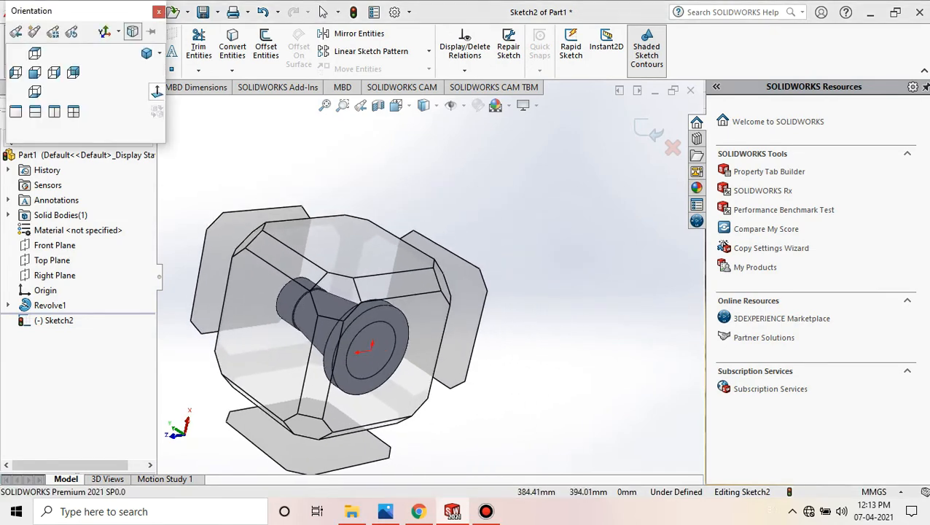
left_click(157, 91)
left_click(139, 87)
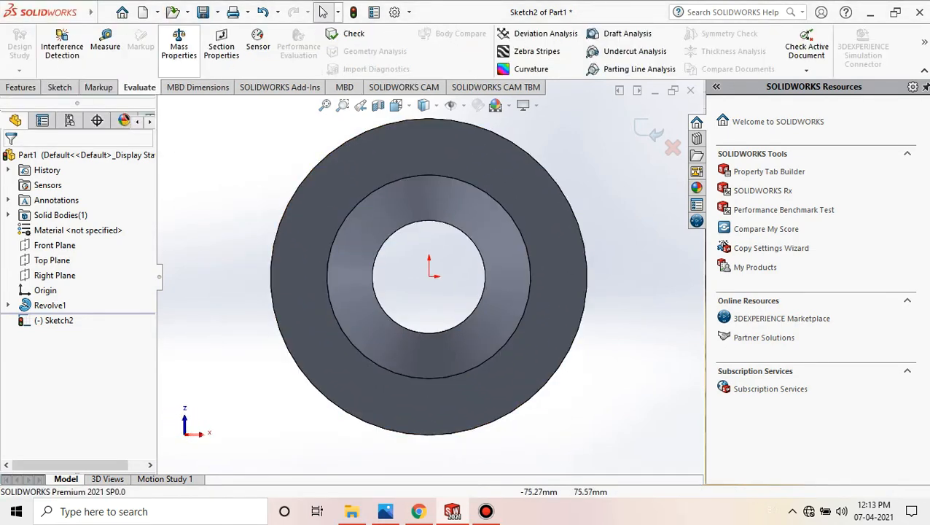
left_click(59, 87)
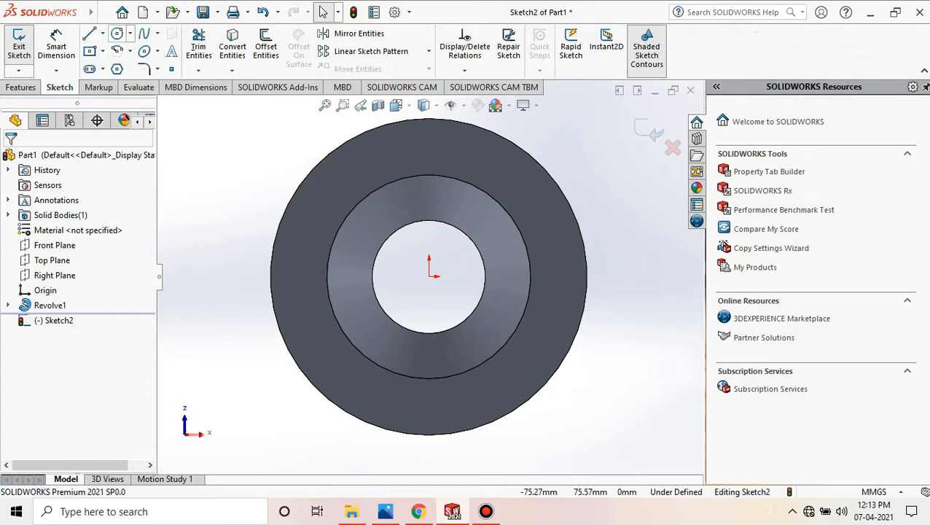
Step: Draw a circle of 50 mm radius centered on the origin on the flange's bottom face and finish the sketch
left_click(117, 33)
left_click(432, 275)
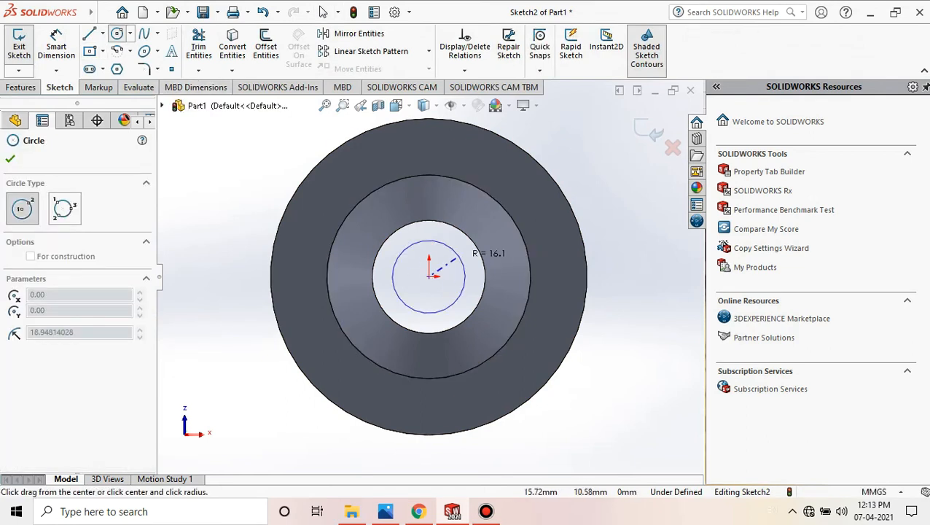
left_click(527, 205)
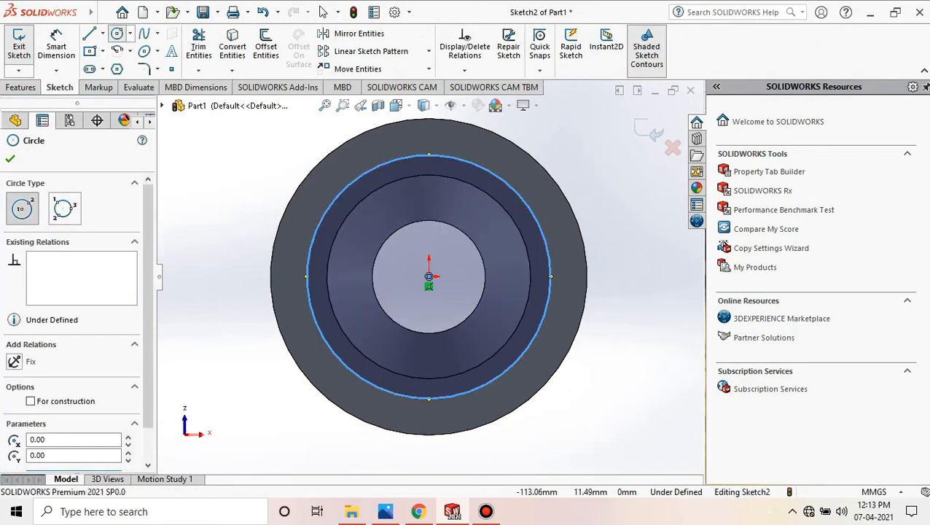
scroll(78, 321, "down", 1)
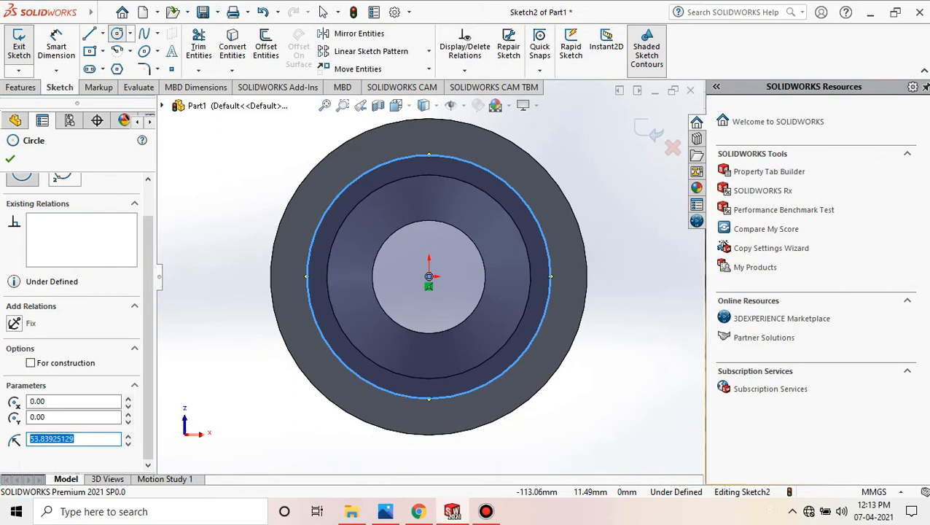
type("50")
key("Return")
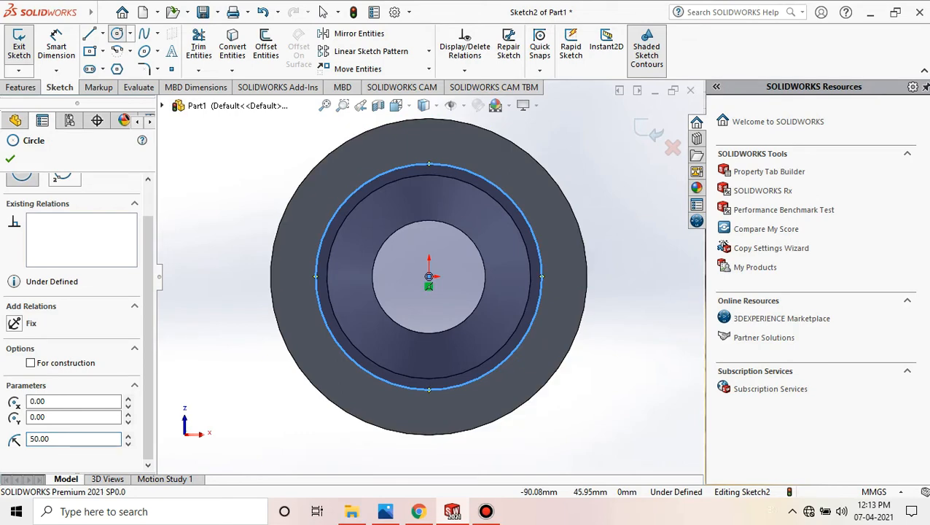
left_click(10, 159)
middle_click_drag(393, 205, 436, 290)
scroll(417, 259, "up", 3)
left_click(648, 131)
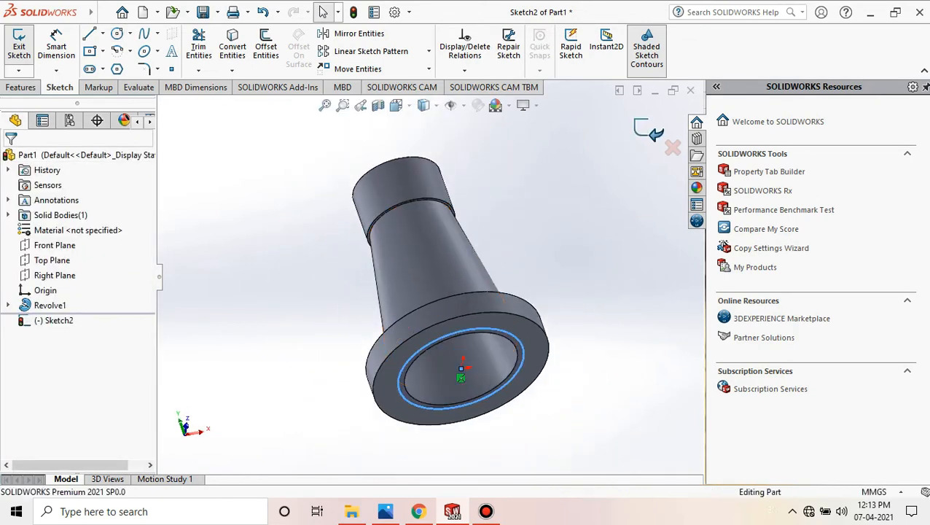
Step: Cut-extrude the circle 3 mm deep, blind, into the flange's bottom face, checking the recess depth against the manual
left_click(20, 87)
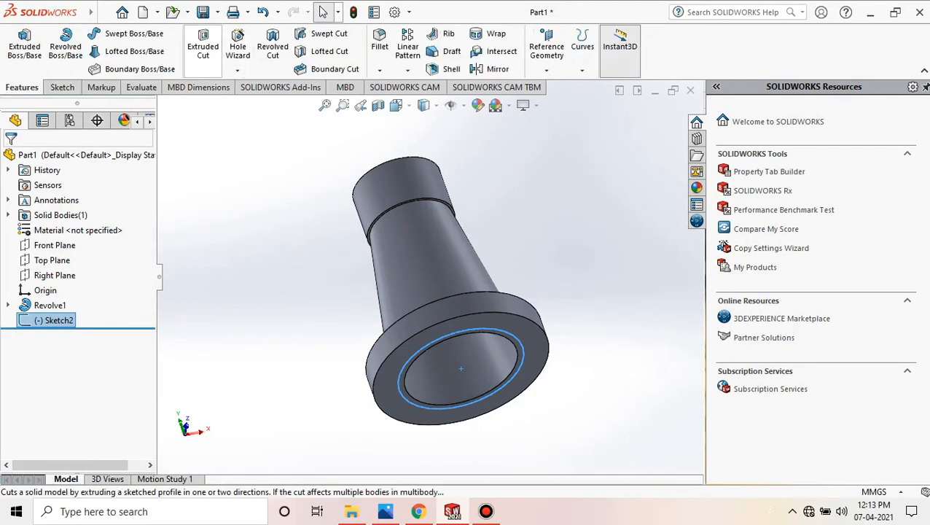
left_click(203, 48)
scroll(460, 383, "down", 3)
middle_click_drag(485, 366, 476, 416)
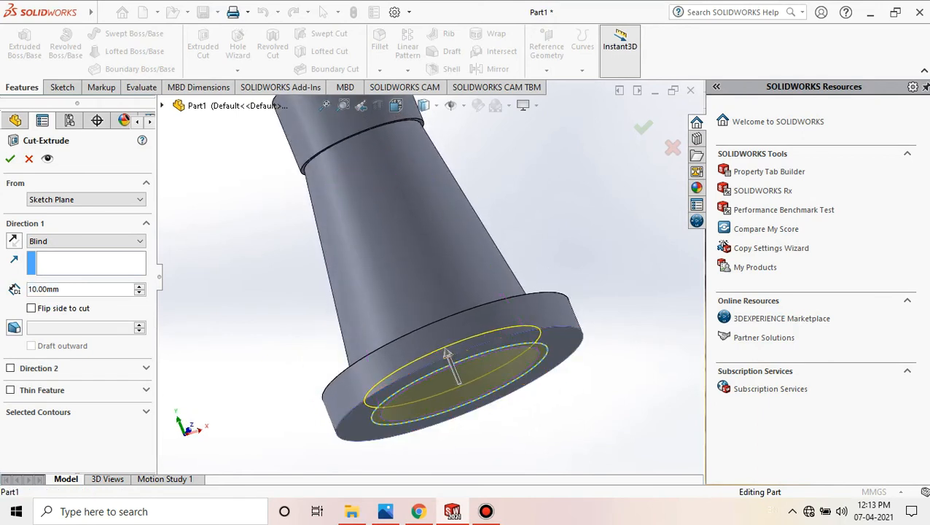
double_click(43, 289)
type("3")
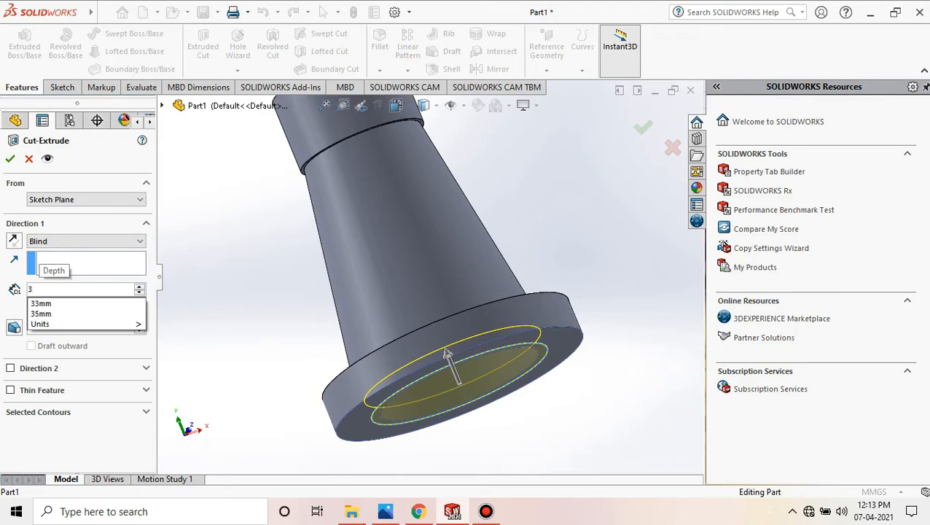
key("Return")
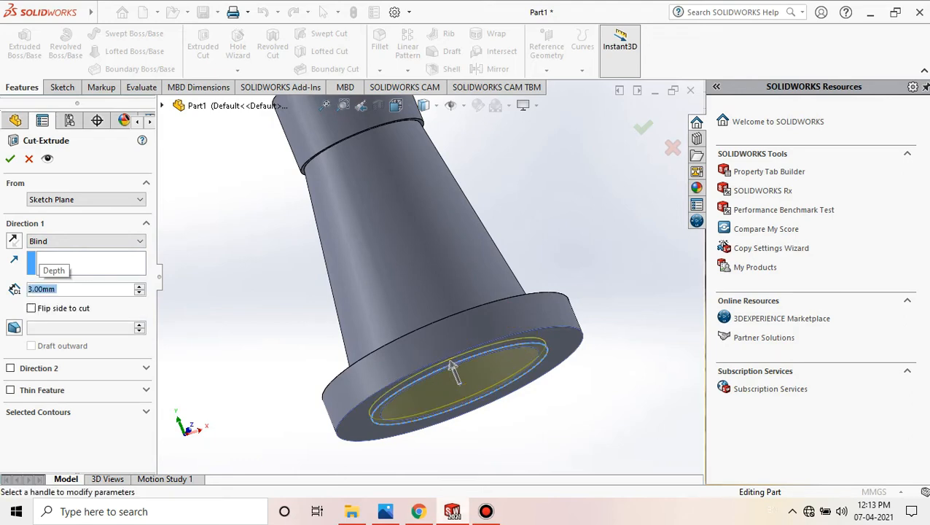
key("alt+Tab")
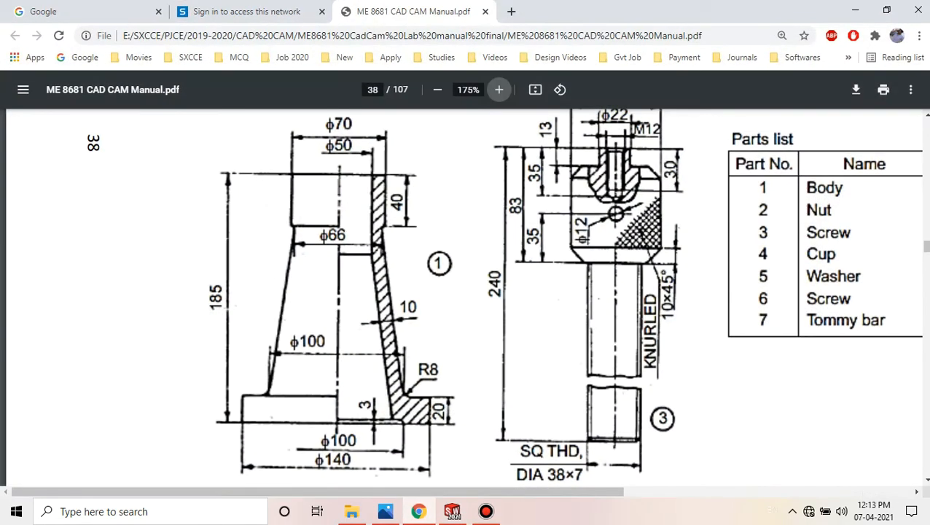
left_click(855, 10)
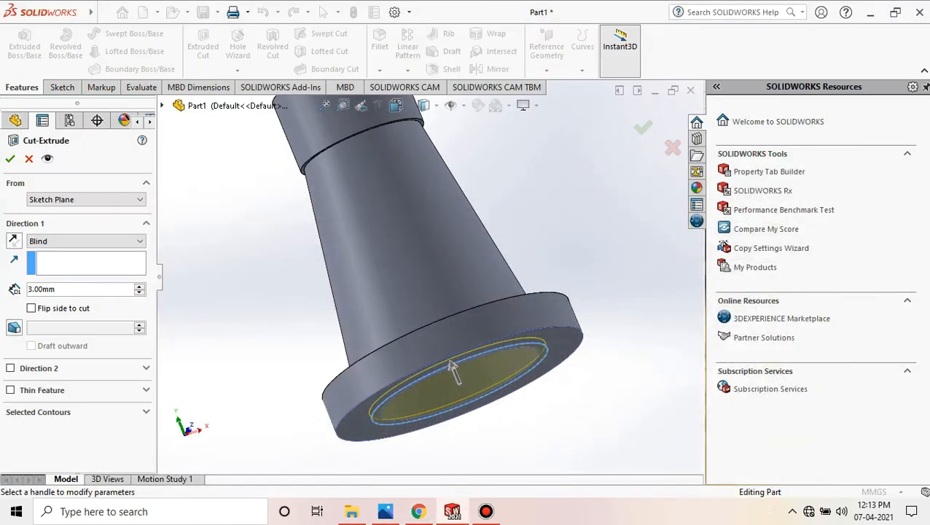
left_click(10, 158)
key("Escape")
Step: Compare the body with the manual drawing and reopen the revolve's profile sketch for editing, viewed straight on
middle_click_drag(477, 222, 514, 233)
middle_click_drag(384, 230, 474, 233)
scroll(438, 288, "up", 3)
left_click(417, 511)
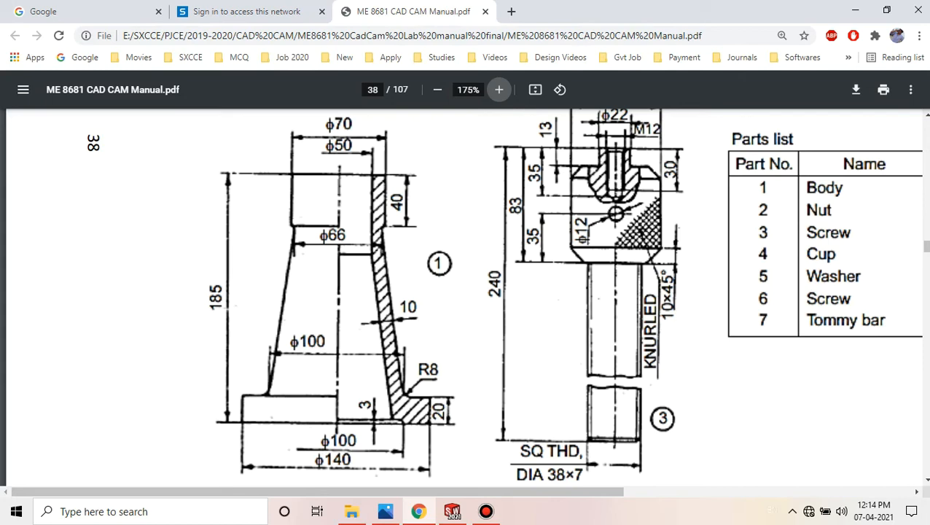
left_click(855, 10)
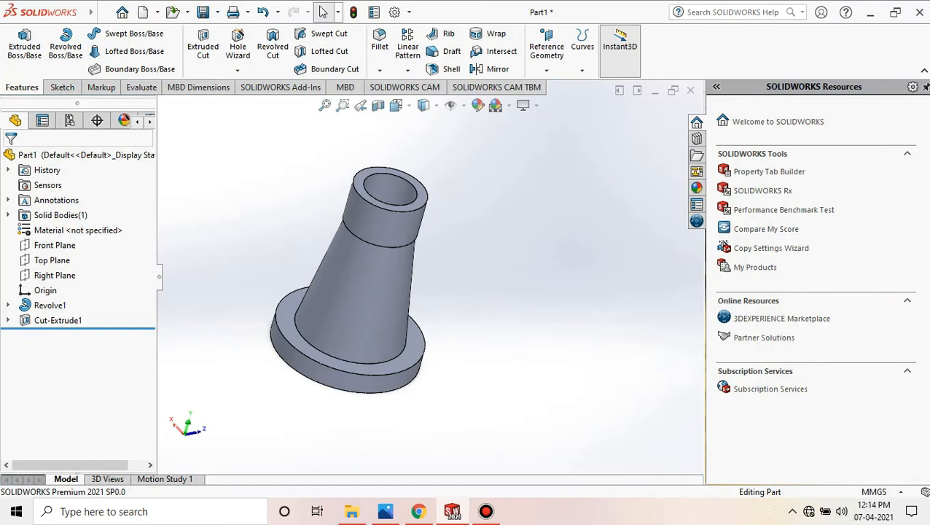
left_click(8, 305)
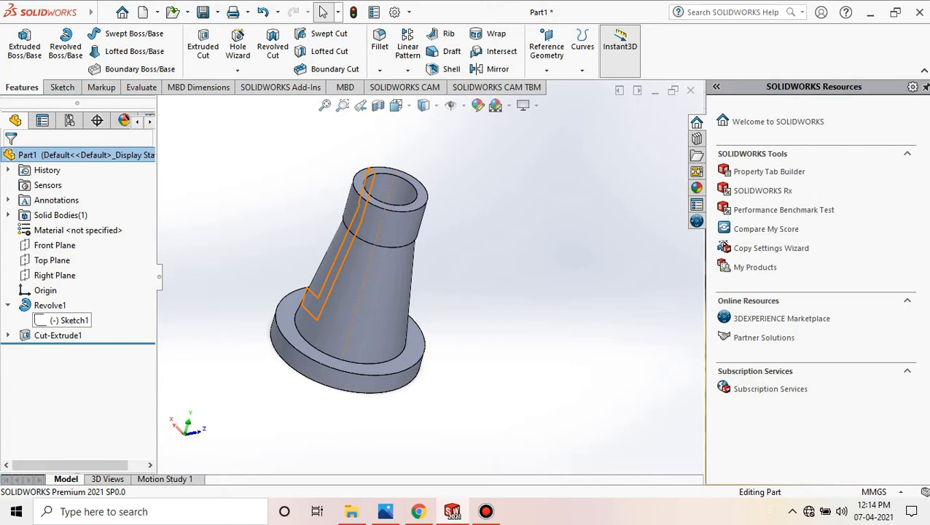
left_click(69, 321)
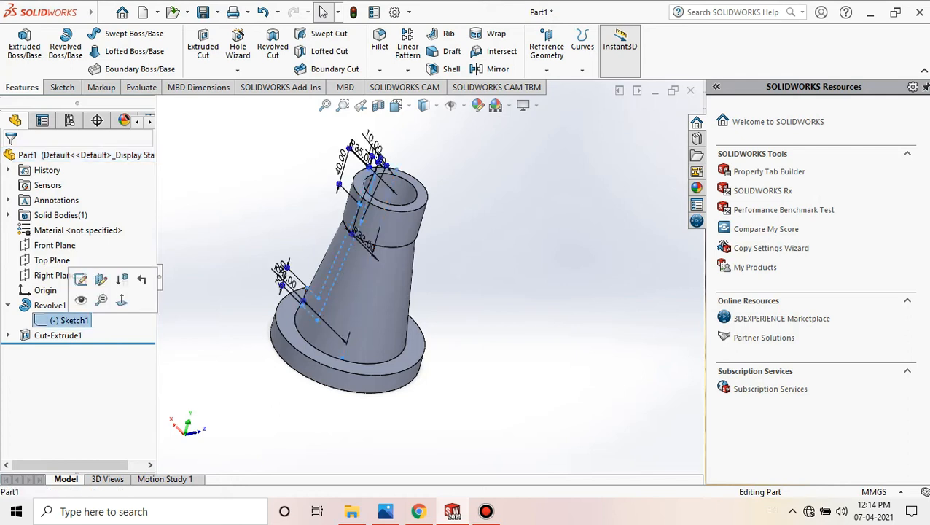
left_click(80, 279)
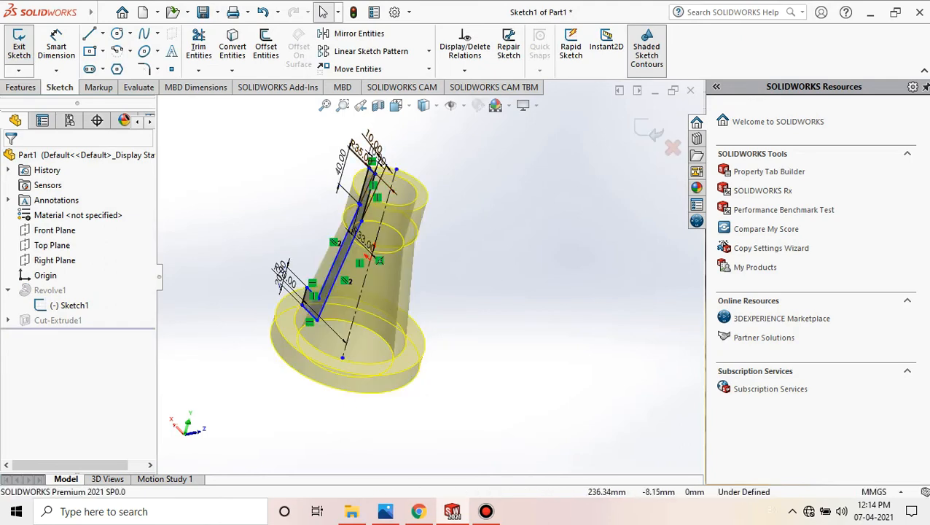
key("space")
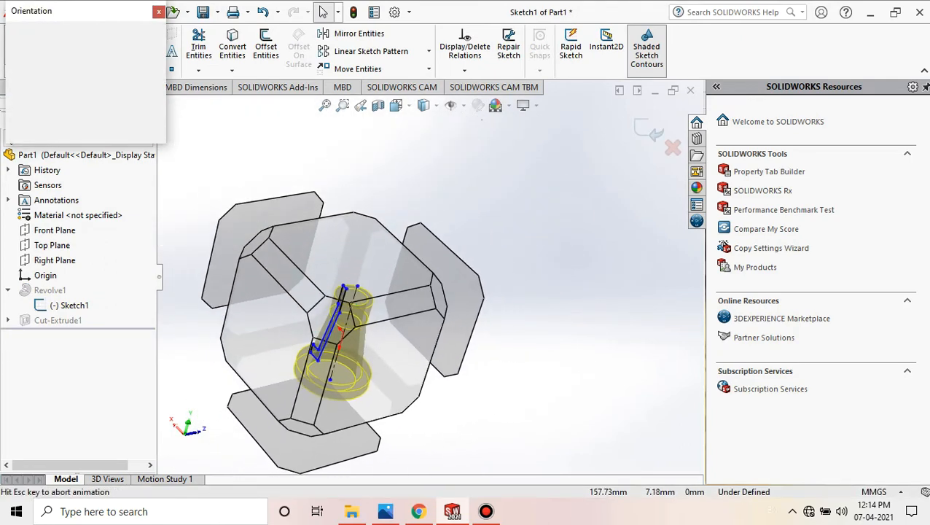
double_click(157, 91)
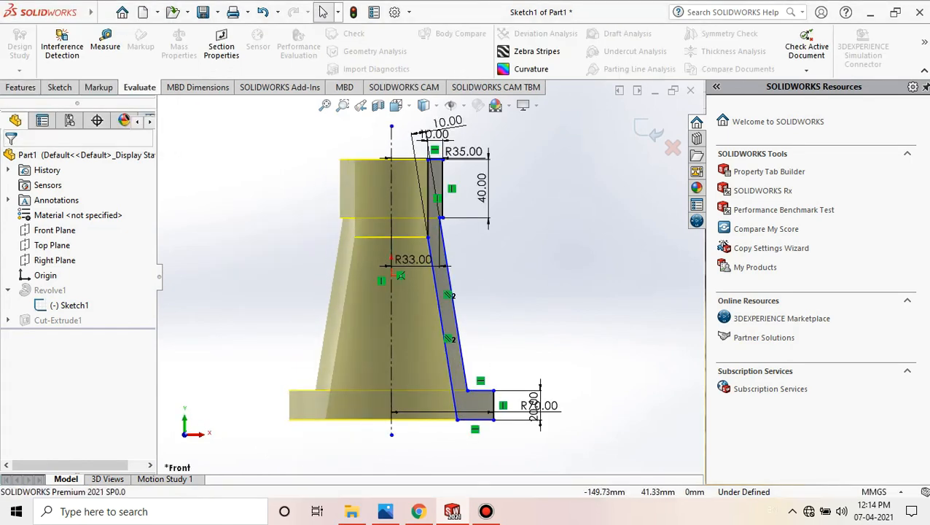
left_click(59, 87)
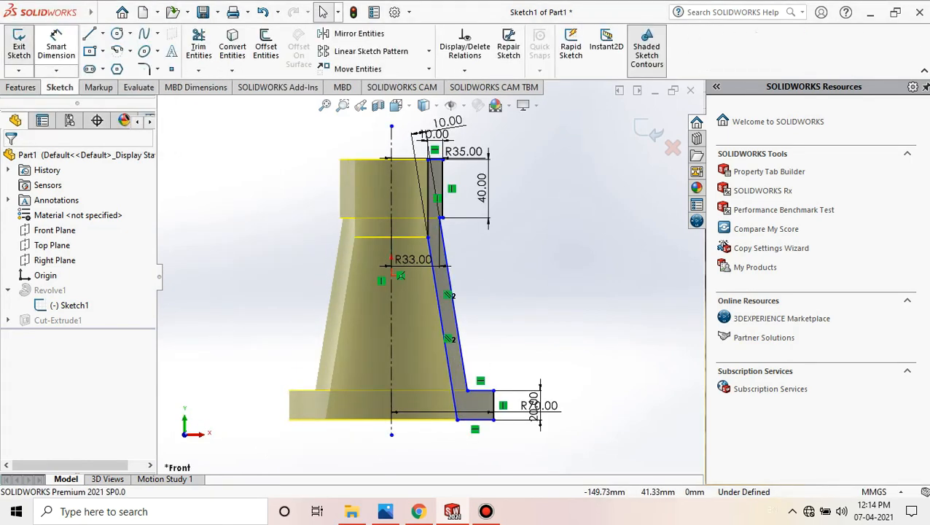
Step: Dimension the overall height from the collar's top edge to the flange's bottom edge as 185 mm and finish the sketch
left_click(56, 46)
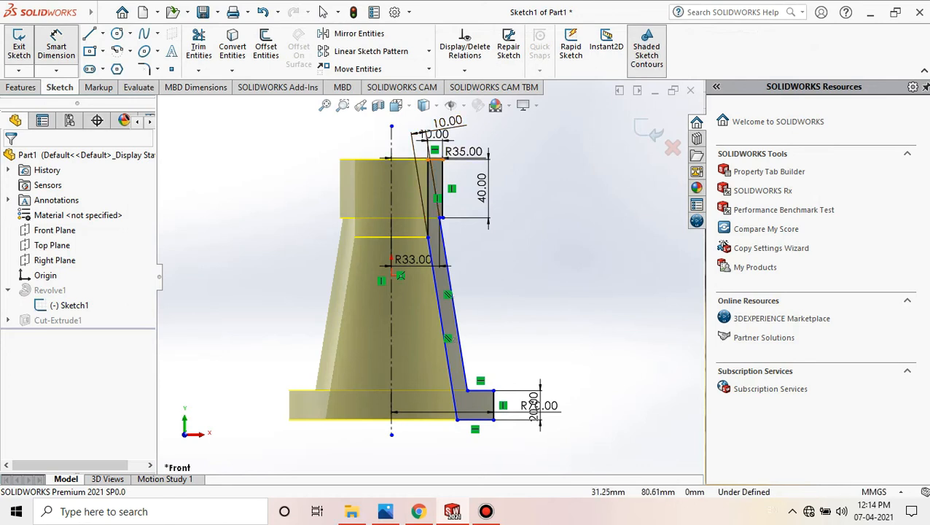
left_click(435, 159)
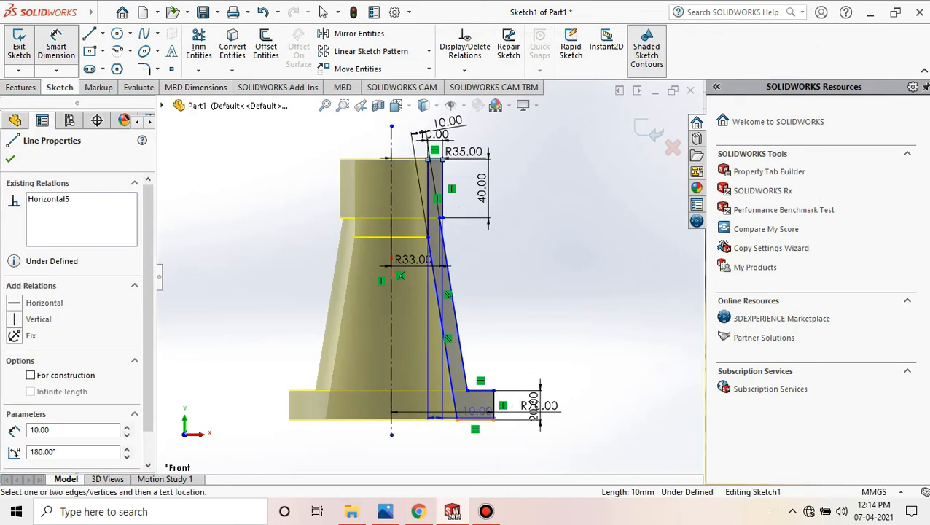
left_click(474, 419)
left_click(607, 291)
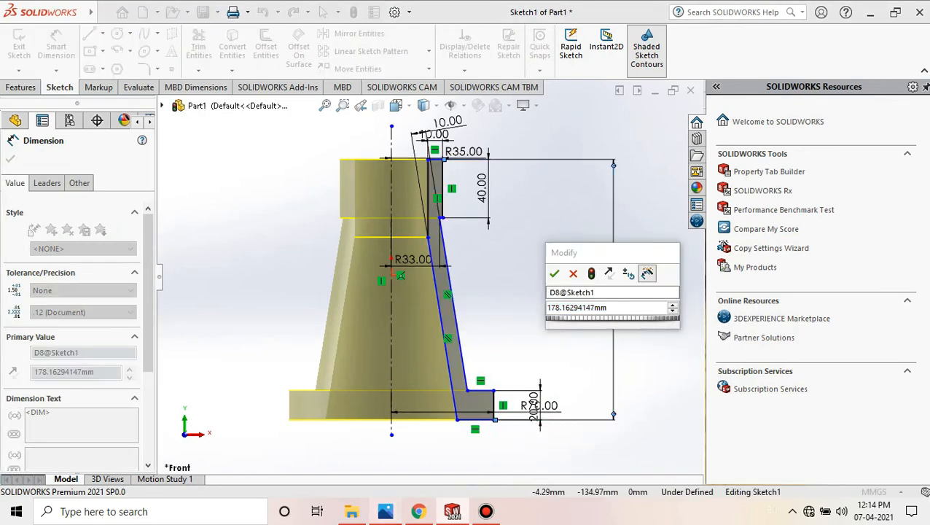
left_click(386, 511)
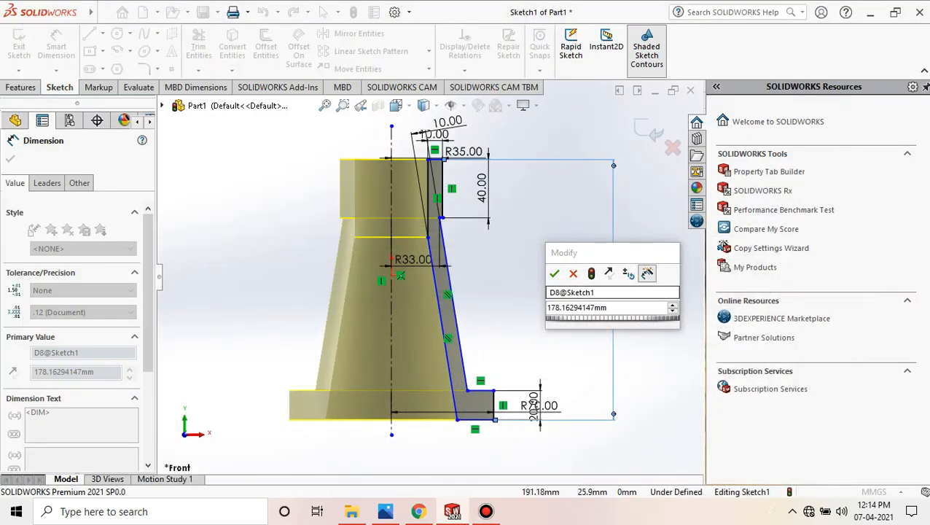
left_click(607, 307)
type("185")
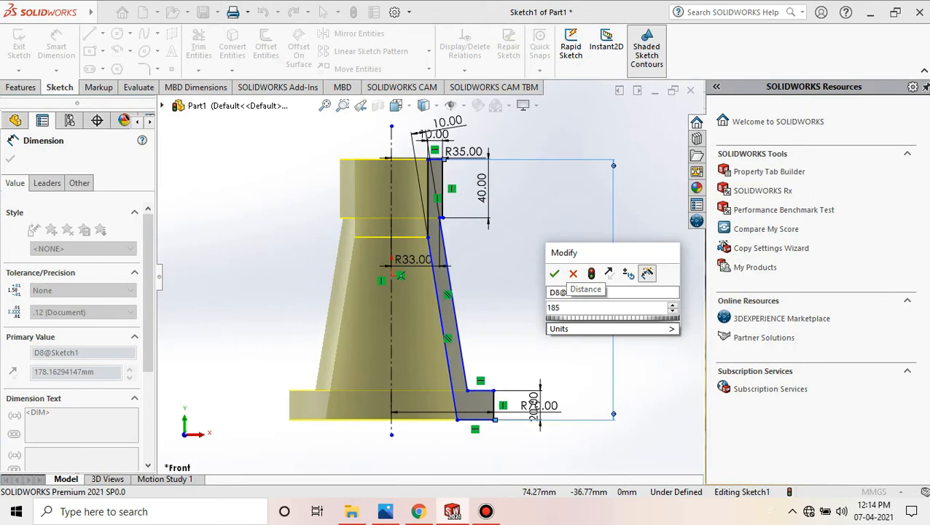
key("Return")
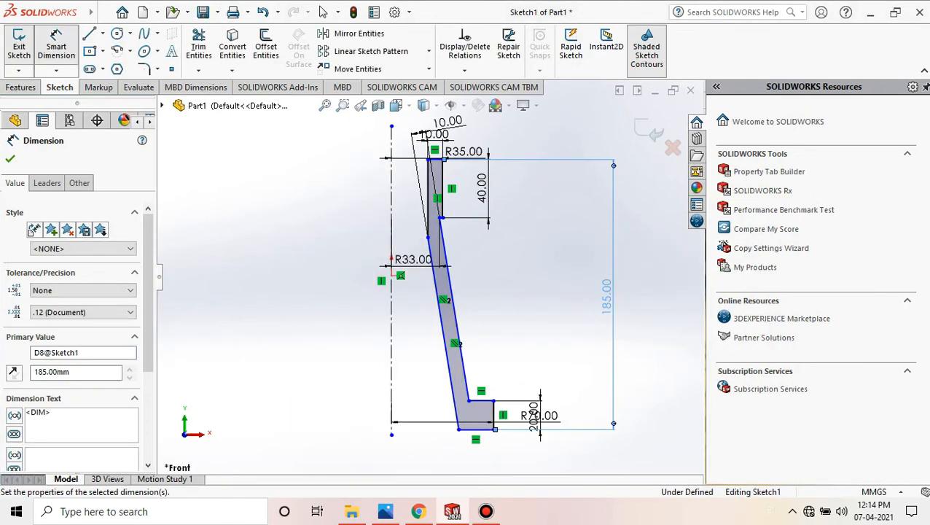
left_click(651, 133)
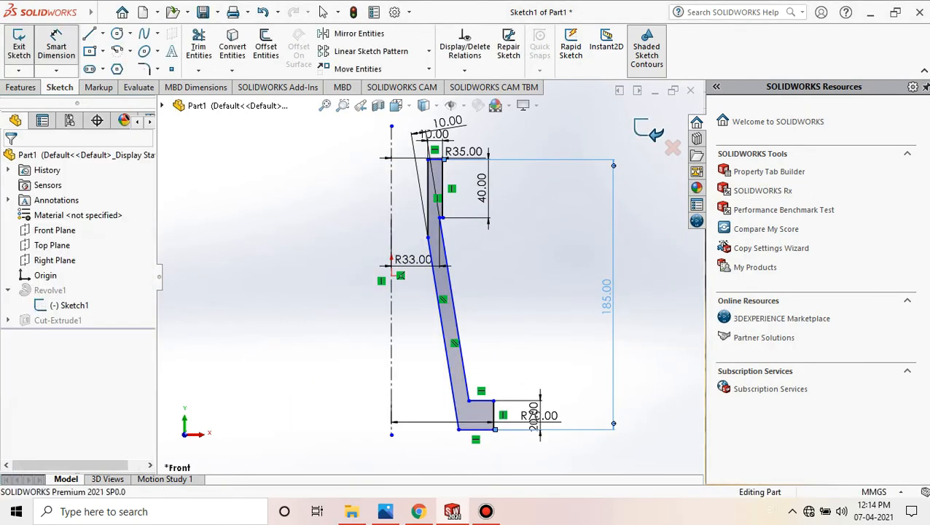
Step: Check the base fillet in the manual drawing, and fillet the outer edge where the tapered body meets the flange with an 8 mm radius
mouse_move(438, 306)
middle_mouse_down()
mouse_move(408, 234)
mouse_move(419, 314)
mouse_move(445, 357)
mouse_move(394, 292)
mouse_move(416, 234)
mouse_move(433, 307)
middle_mouse_up()
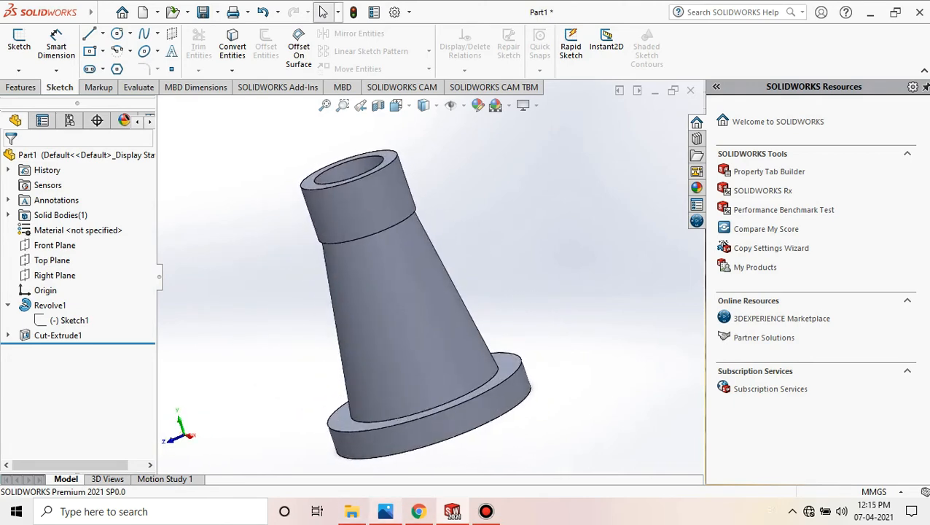
left_click(386, 511)
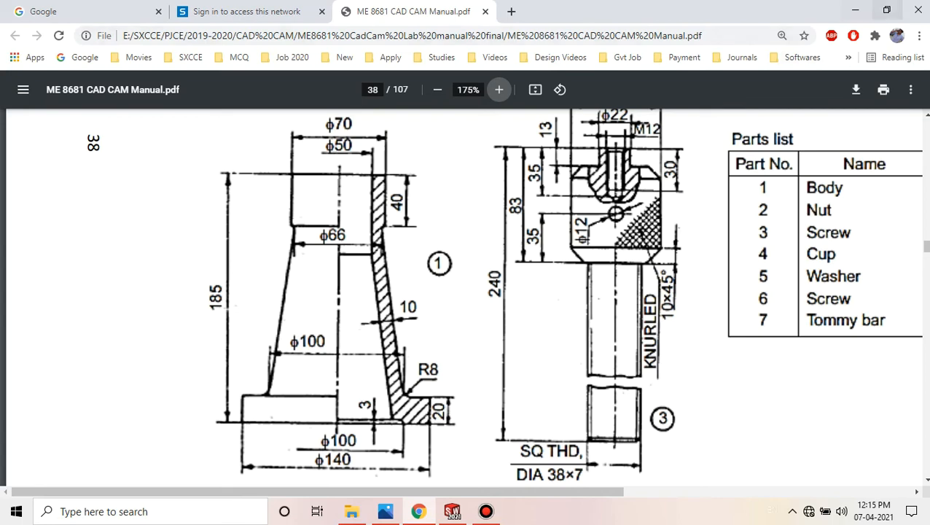
left_click(855, 11)
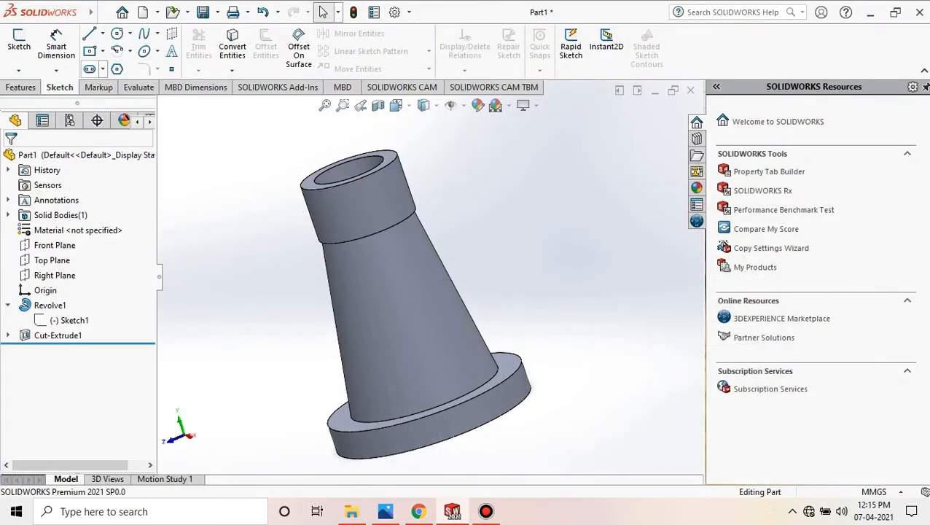
left_click(21, 86)
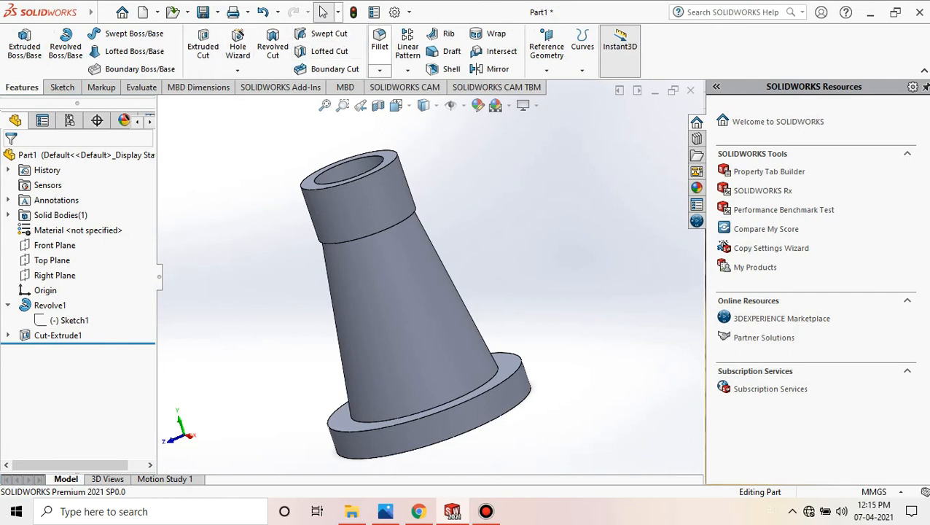
left_click(379, 44)
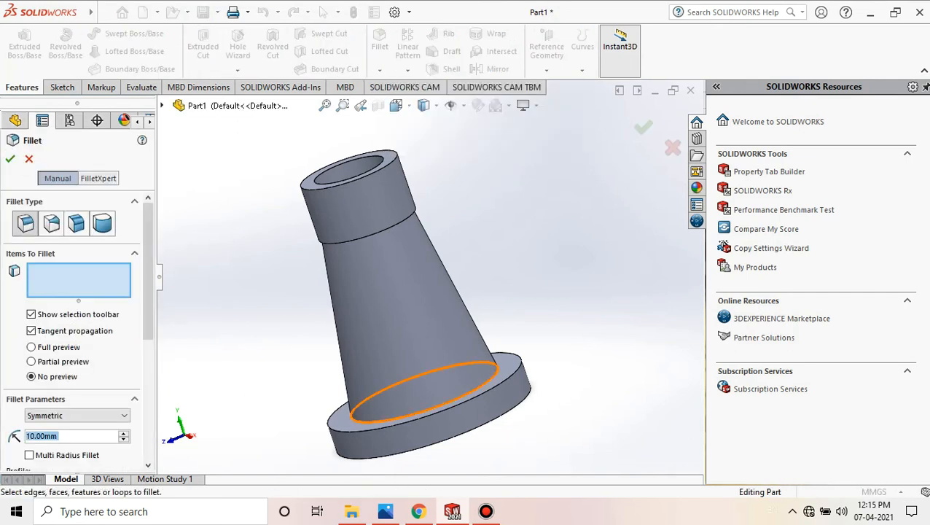
left_click(496, 372)
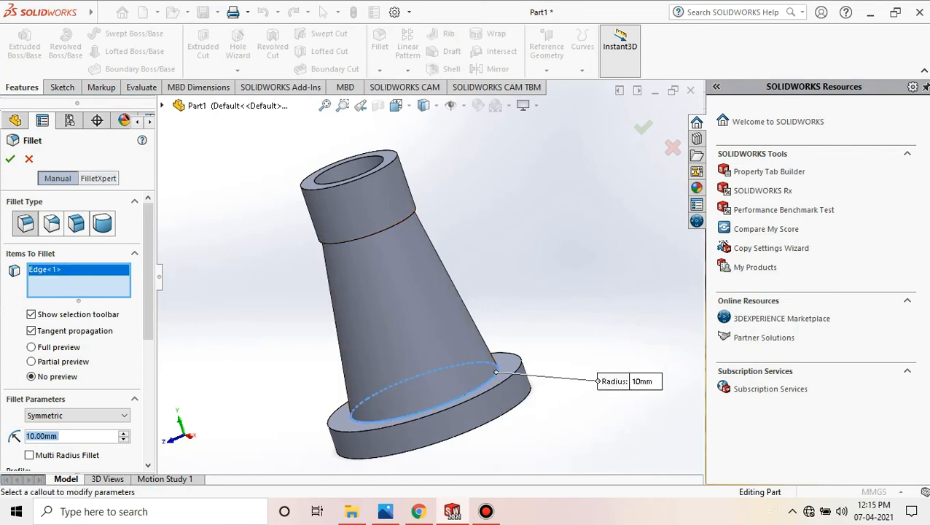
type("8")
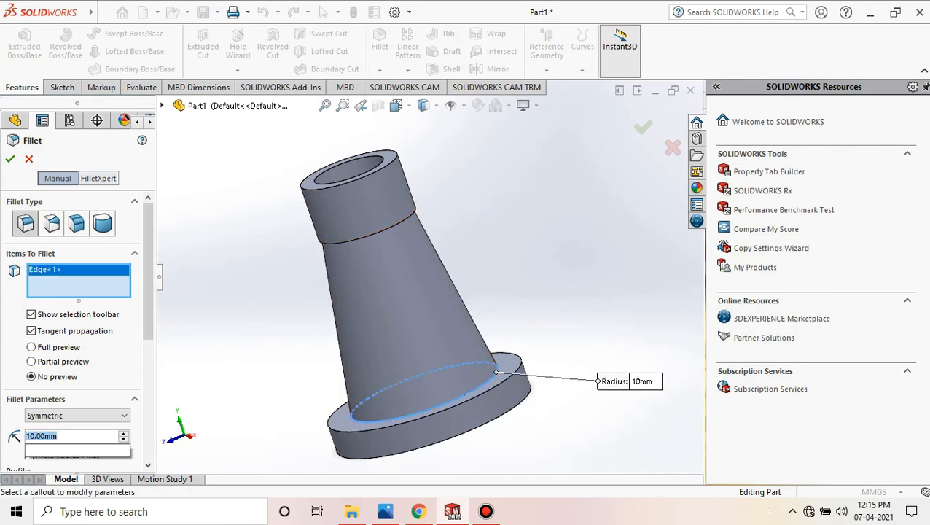
key("Return")
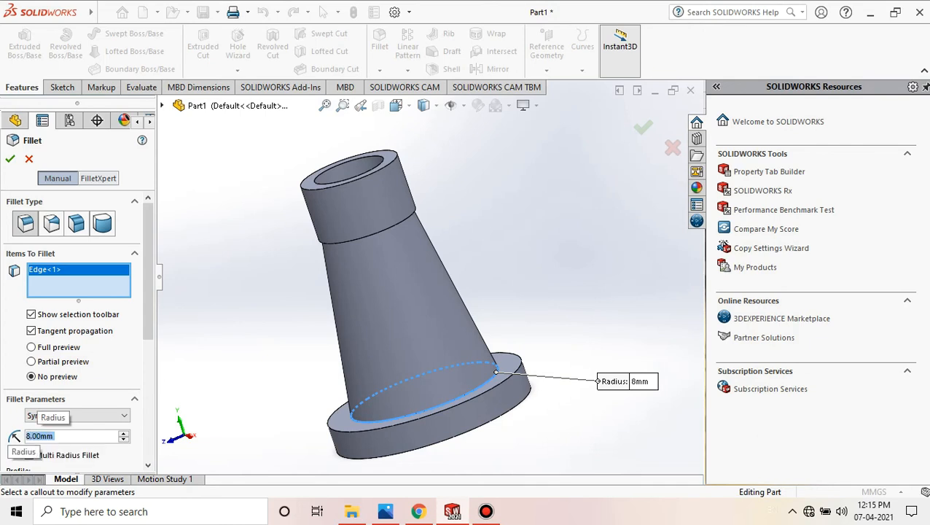
left_click(10, 159)
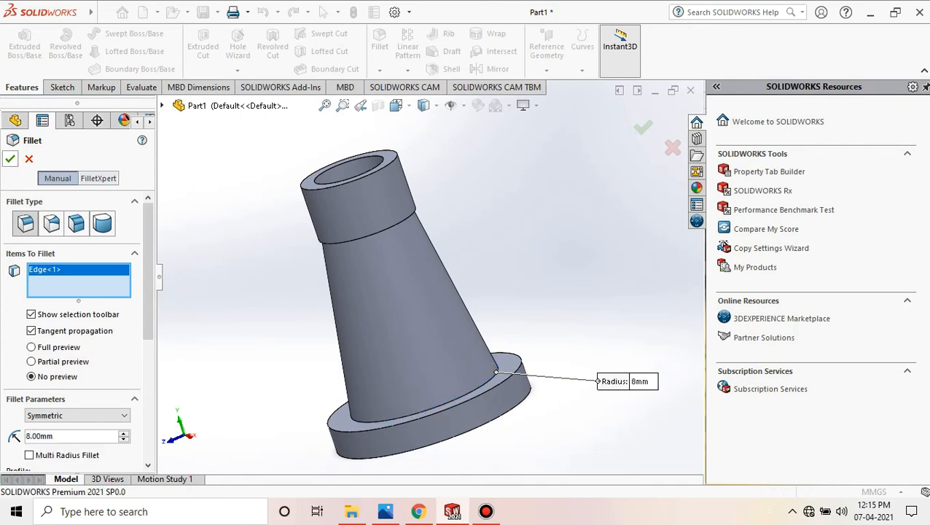
key("Escape")
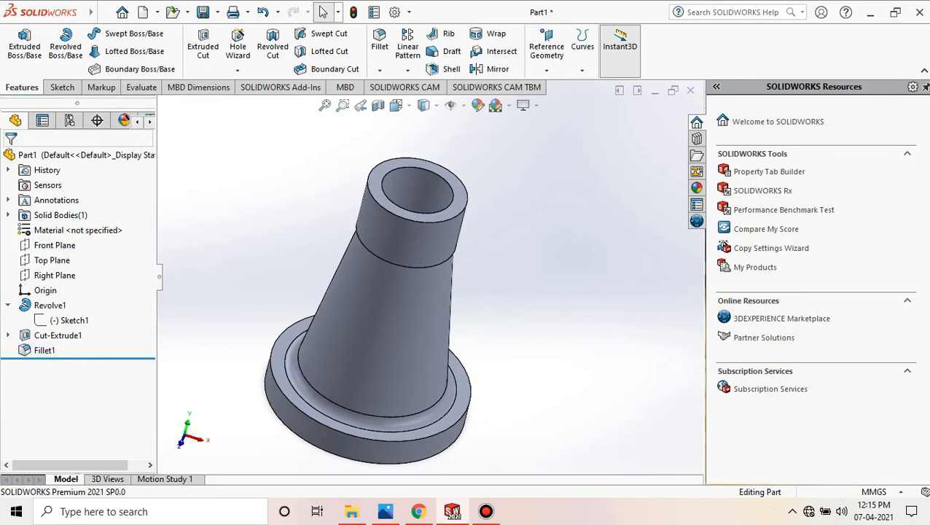